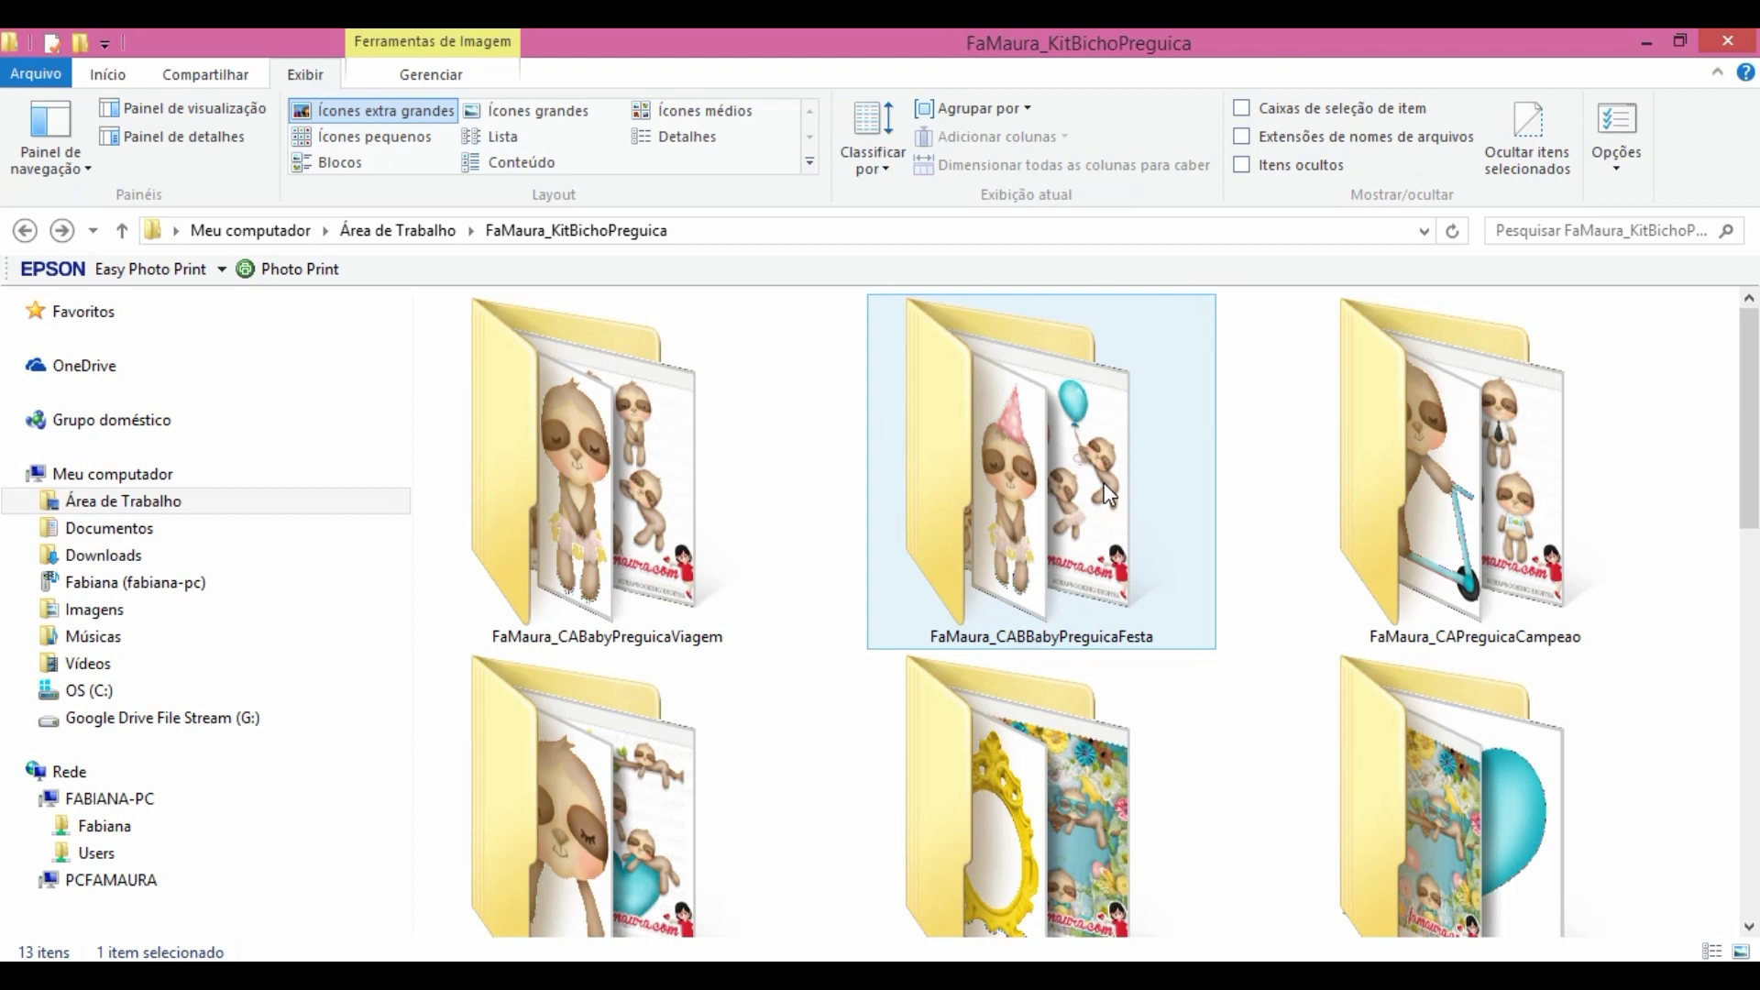
Step: Look through the sloth kit subfolders inside the FaMaura_KitBichoPreguica folder
left_click(1528, 472)
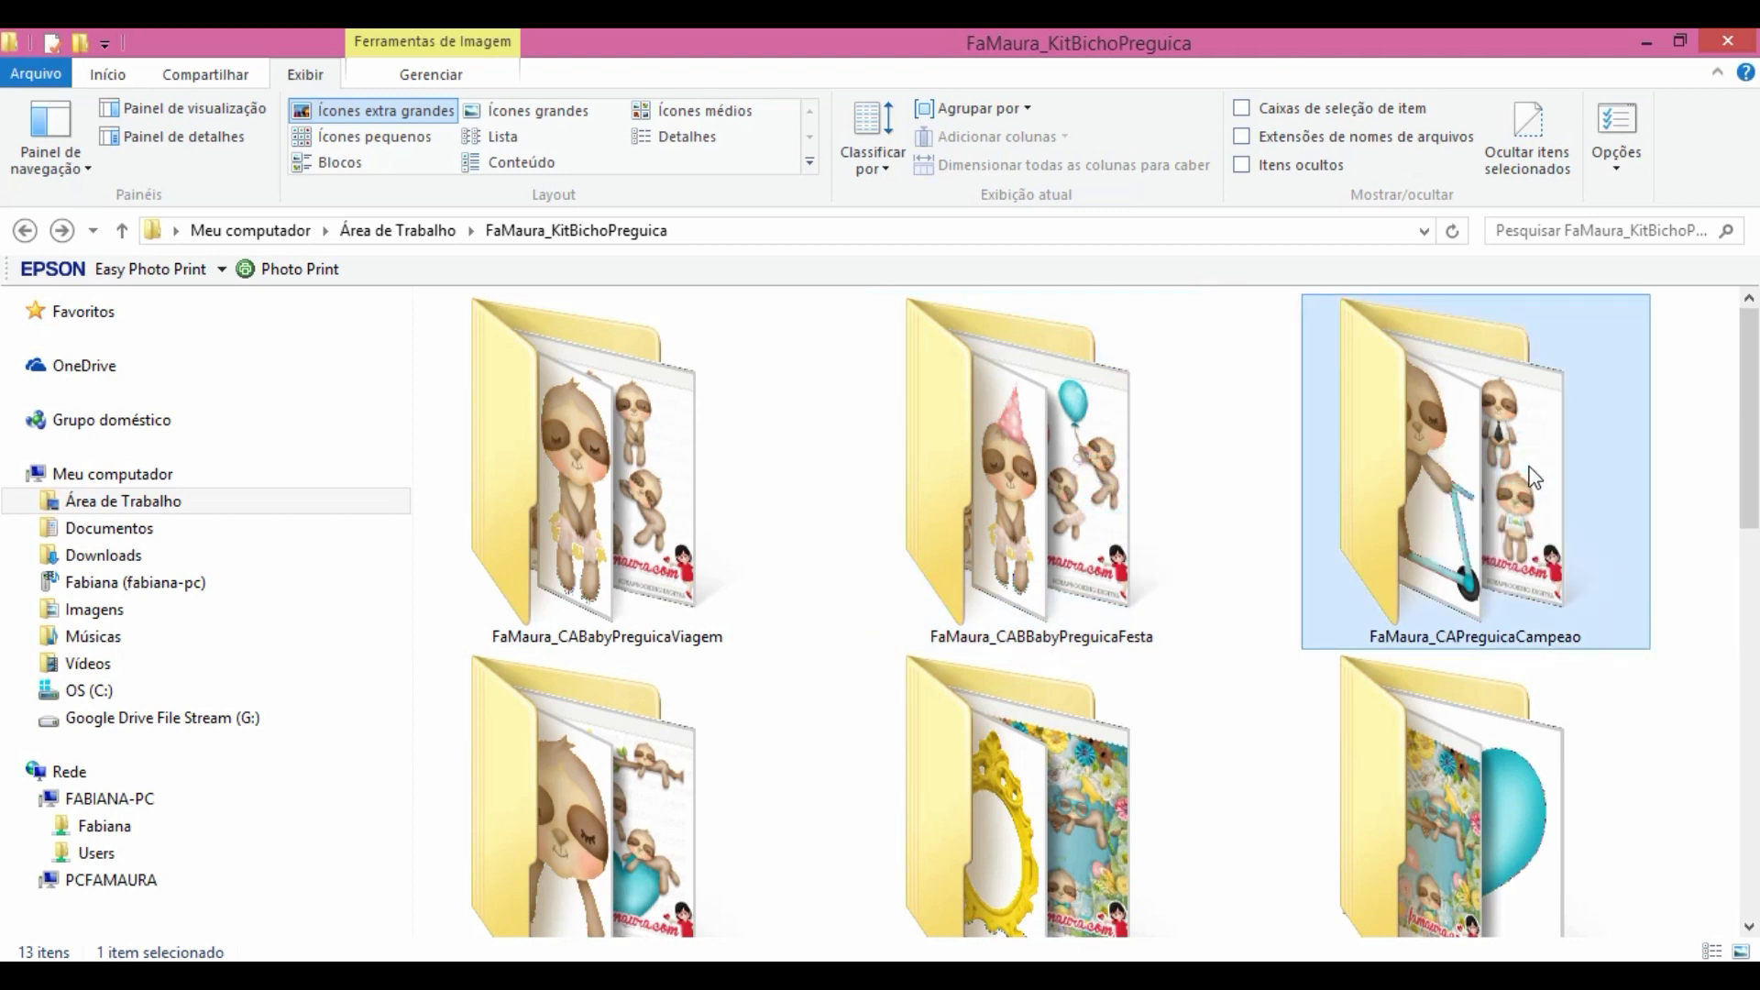
scroll(789, 738, "down", 1)
left_click(692, 730)
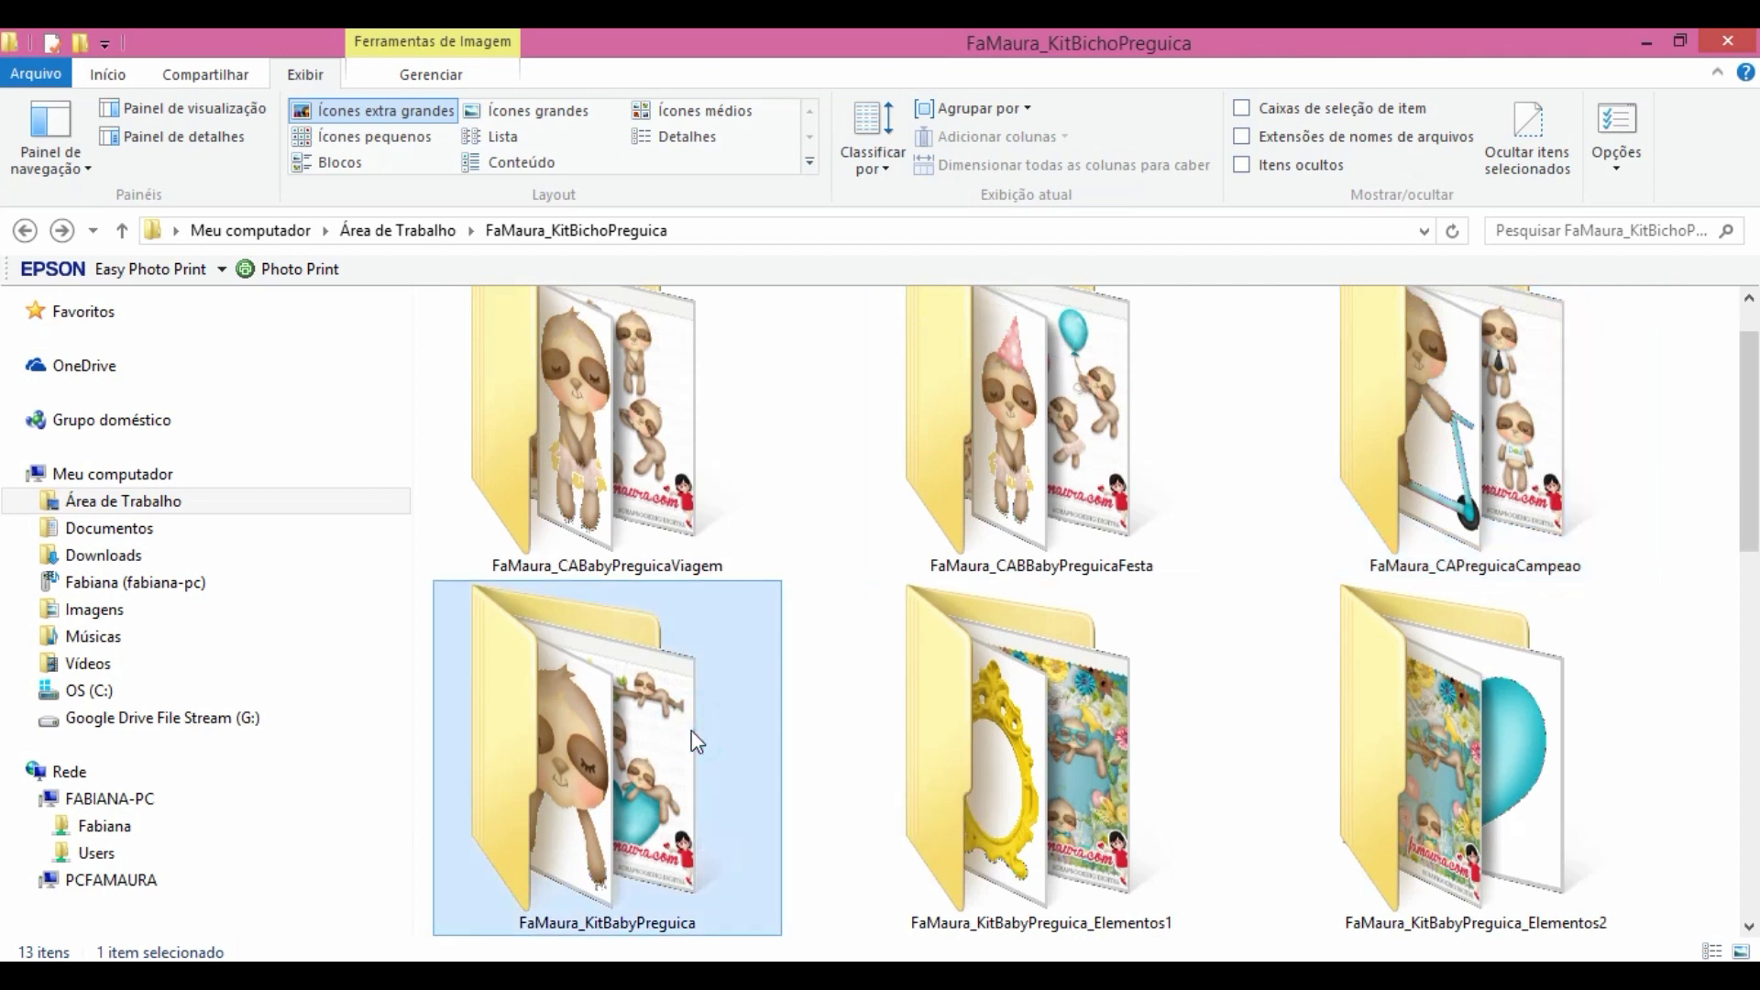
scroll(908, 715, "down", 3)
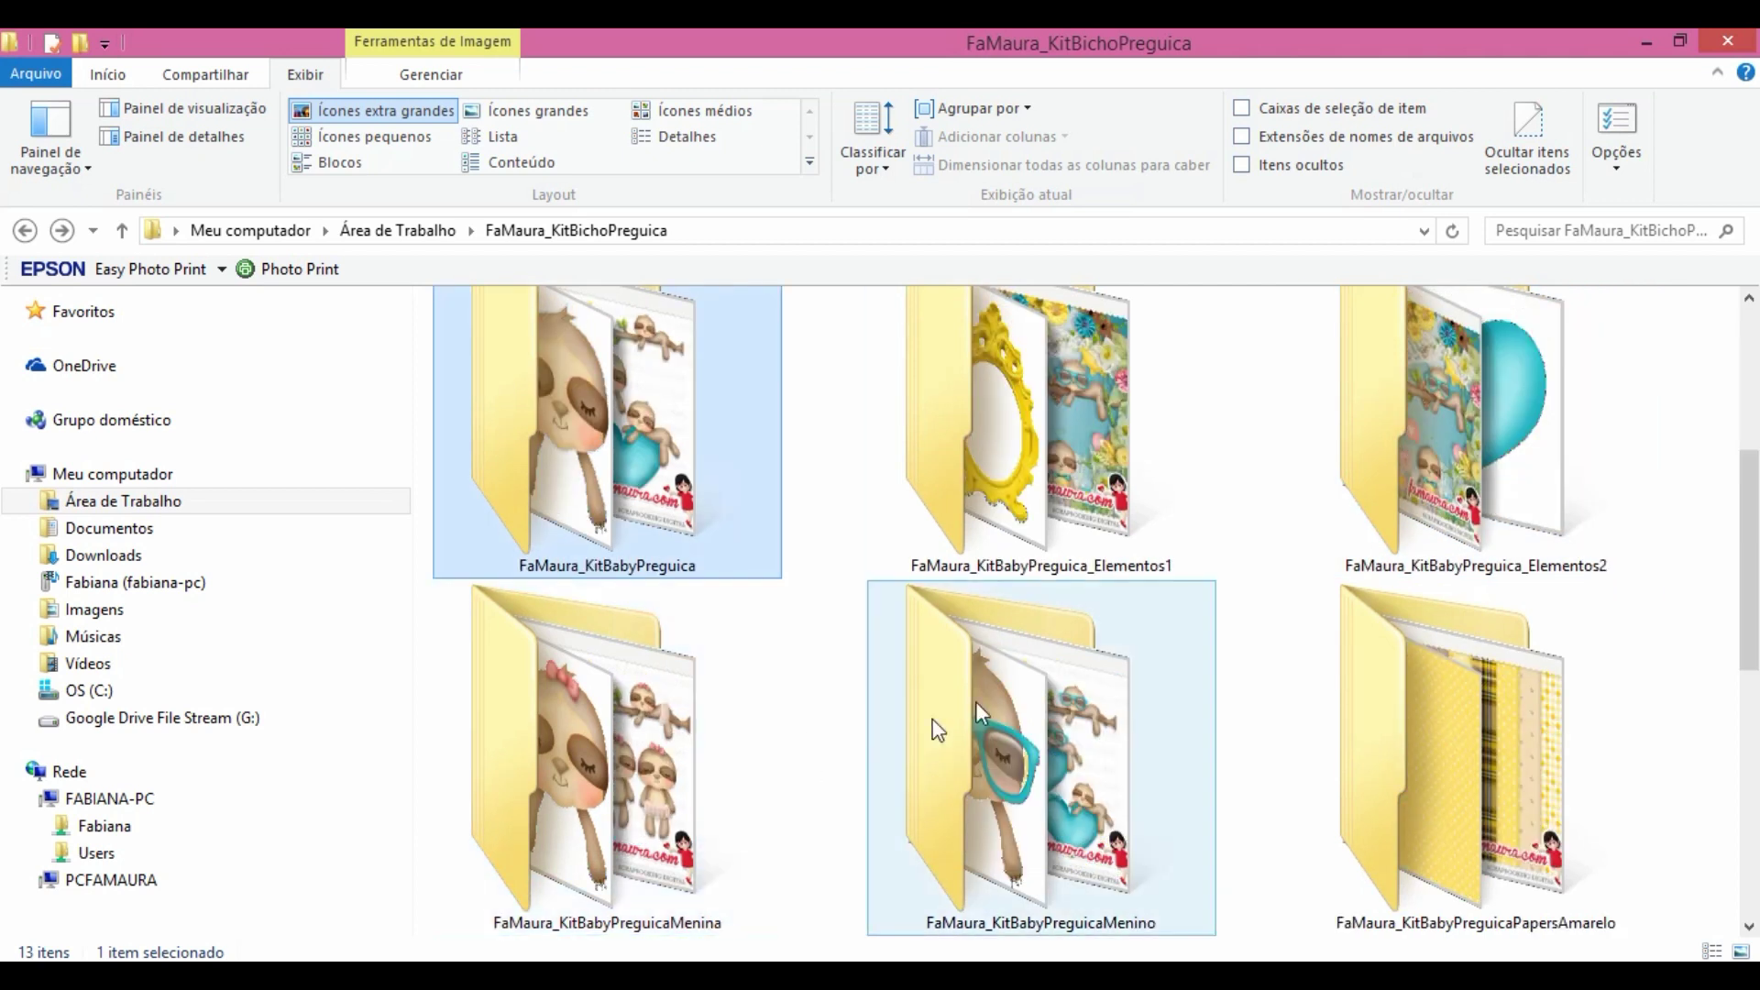
left_click(587, 736)
left_click(1055, 727)
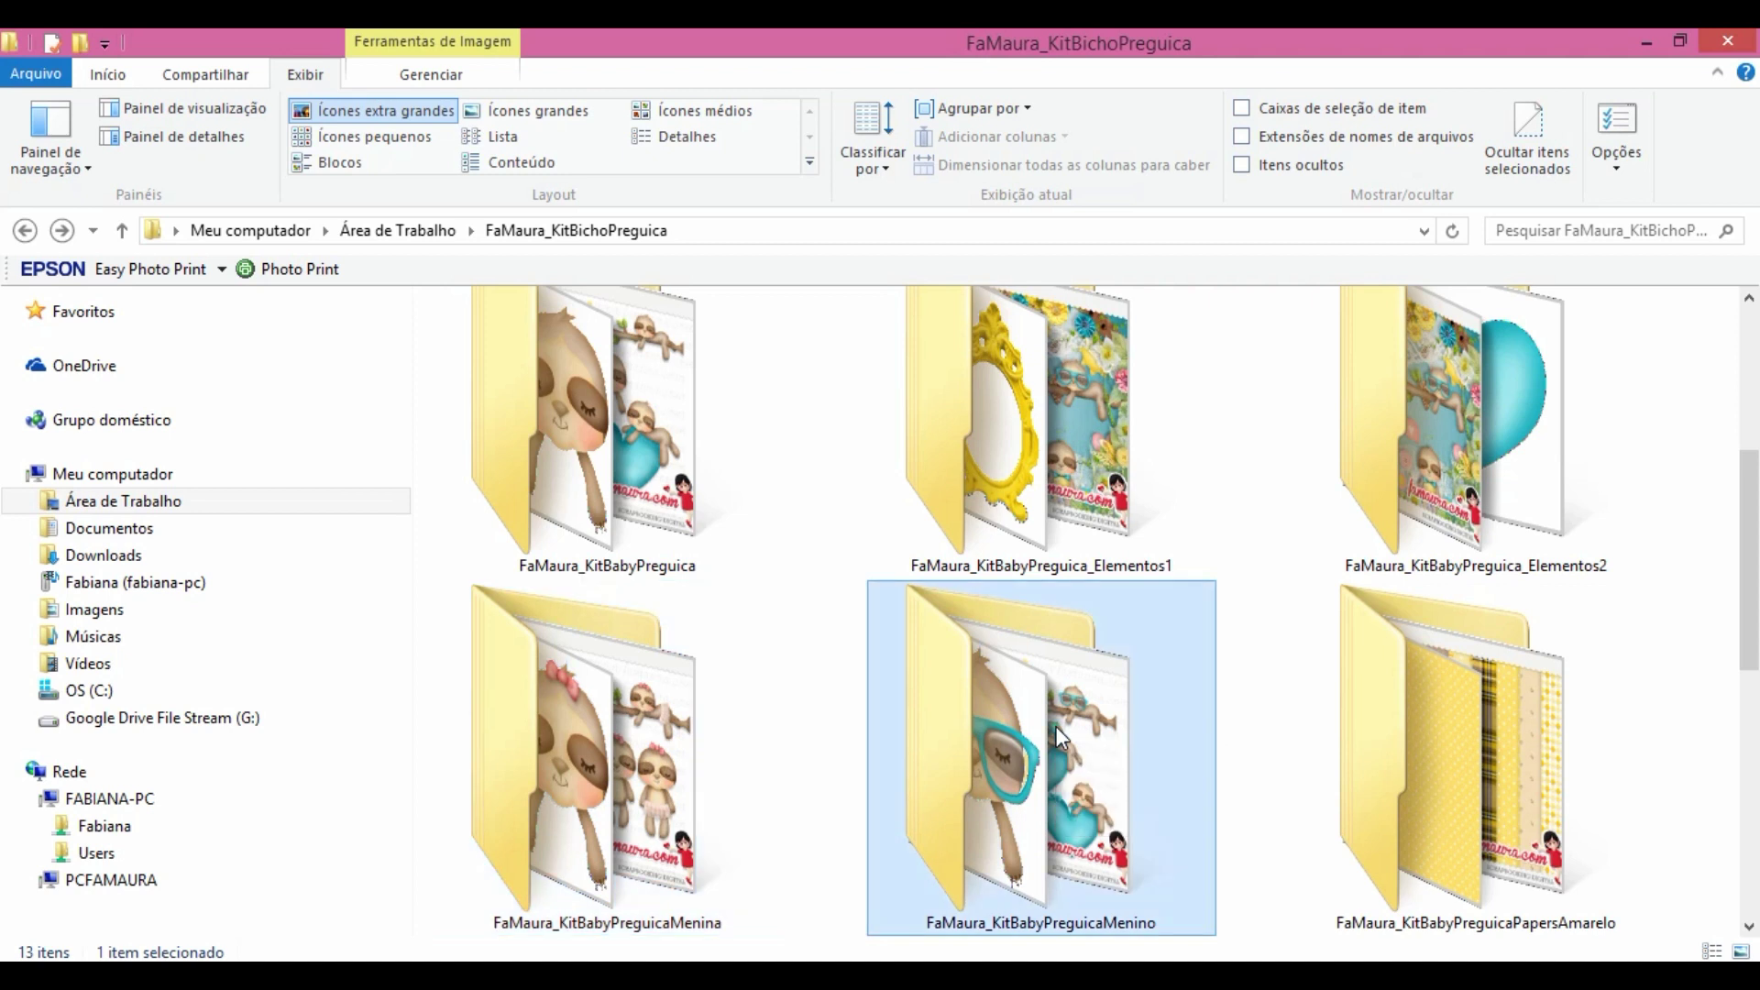
left_click(642, 750)
left_click(1142, 742)
Step: Open the FaMaura_KitBabyPreguica_Elementos1 folder and view its FaMaura_KitBabyPreguicaCompleto image in the photo viewer
double_click(1105, 509)
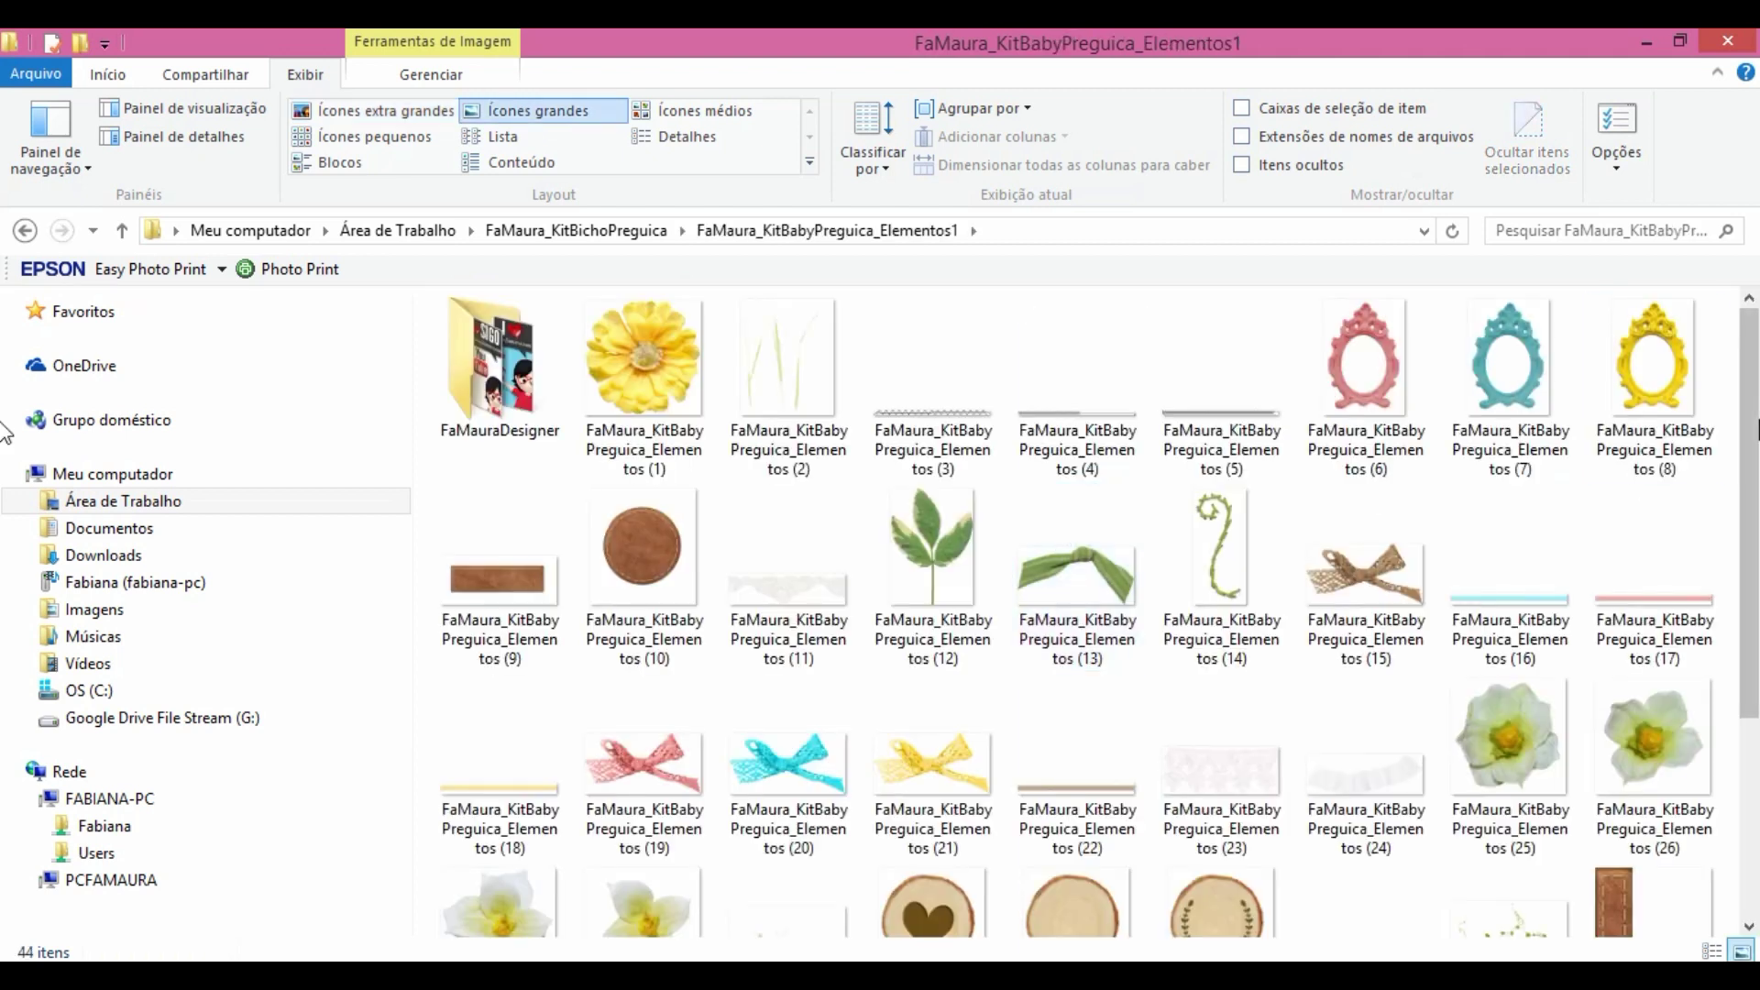
scroll(1549, 605, "down", 3)
left_click(1510, 788)
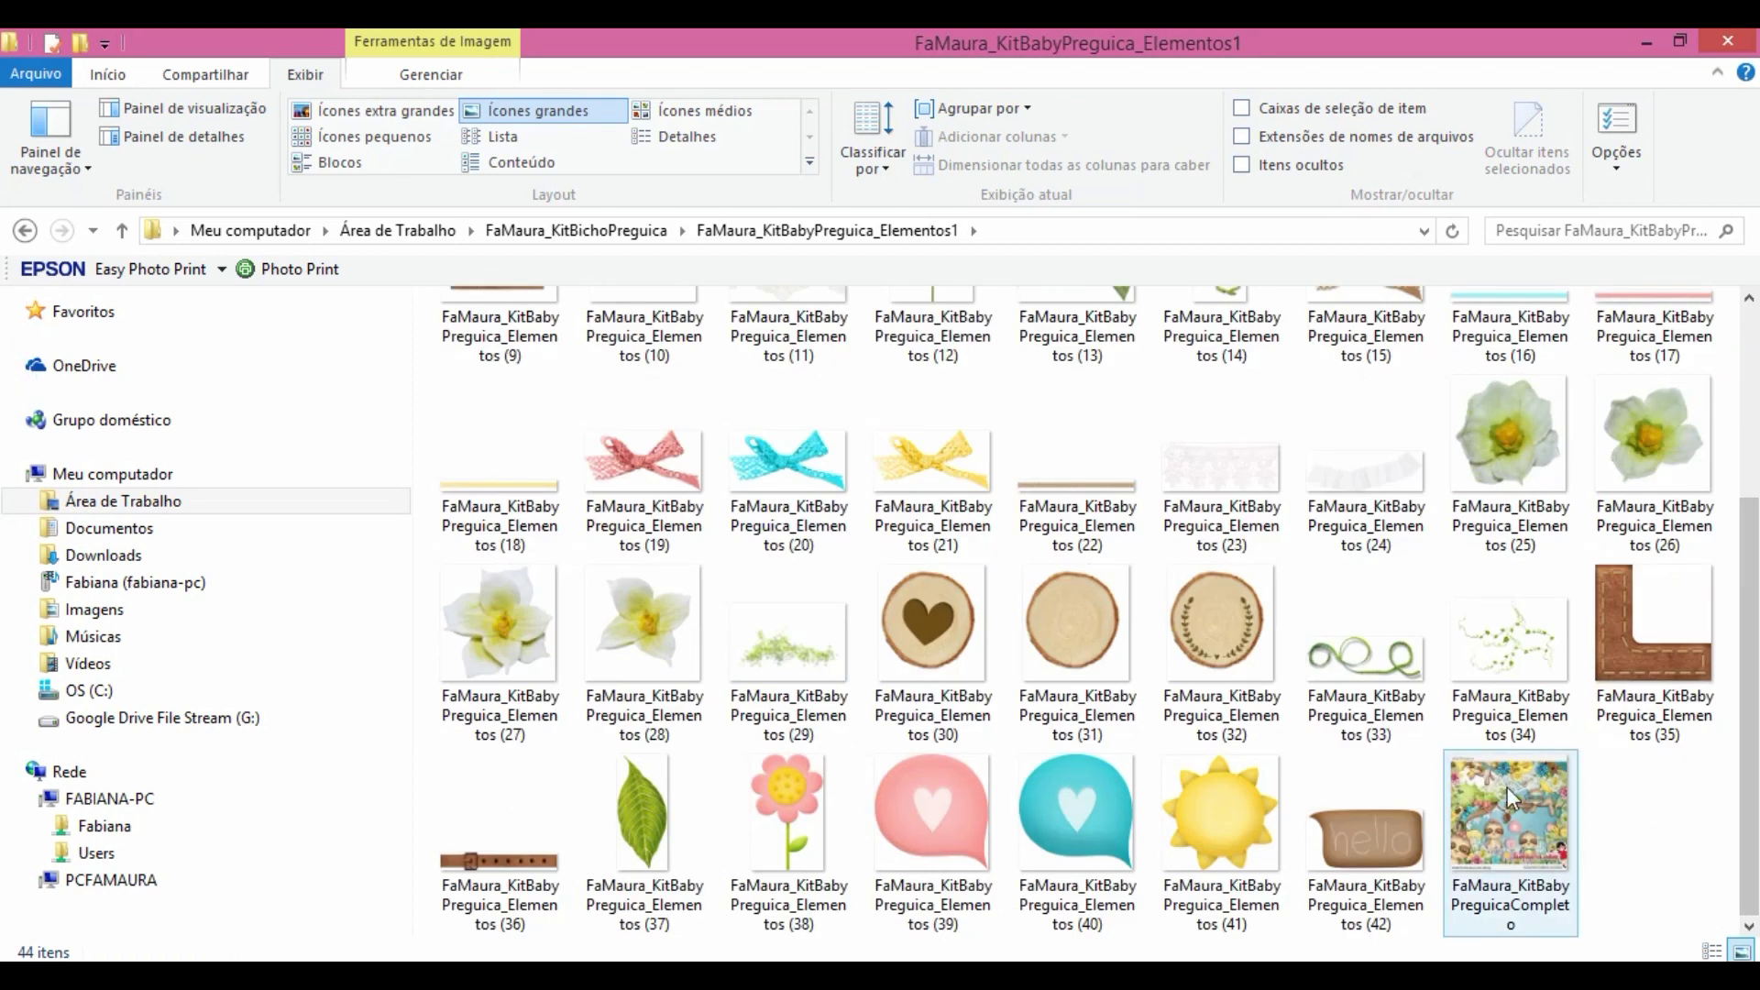
right_click(1511, 766)
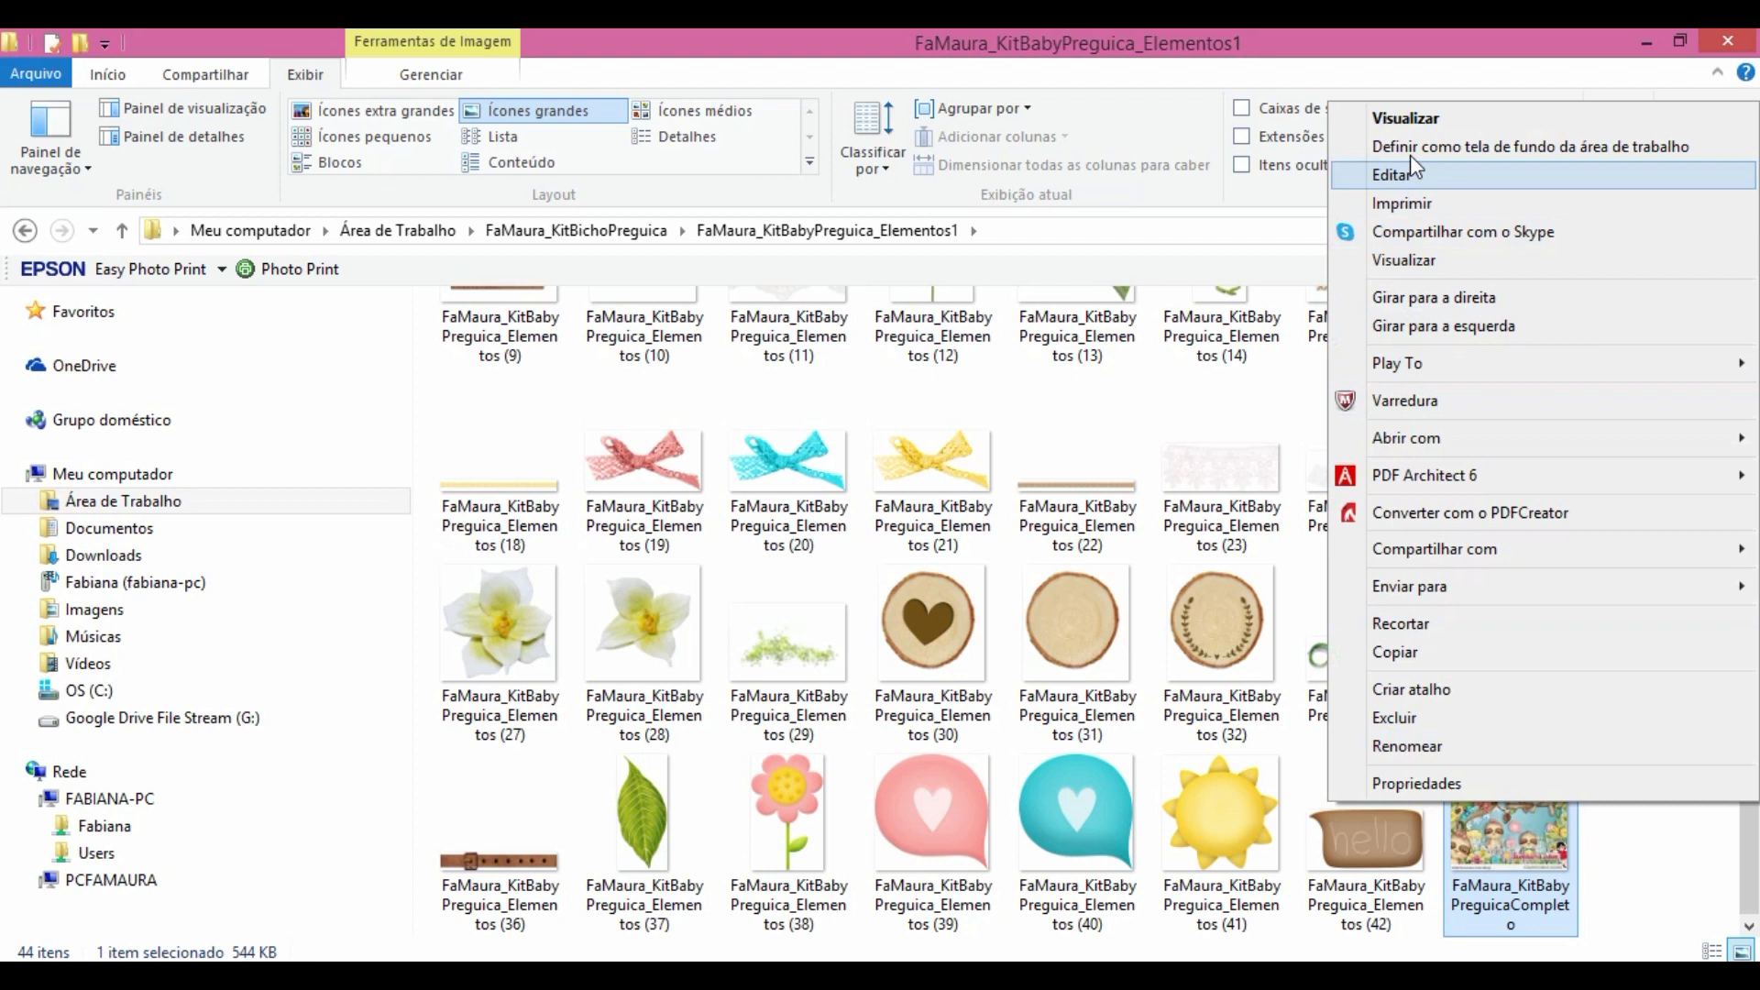
left_click(1416, 121)
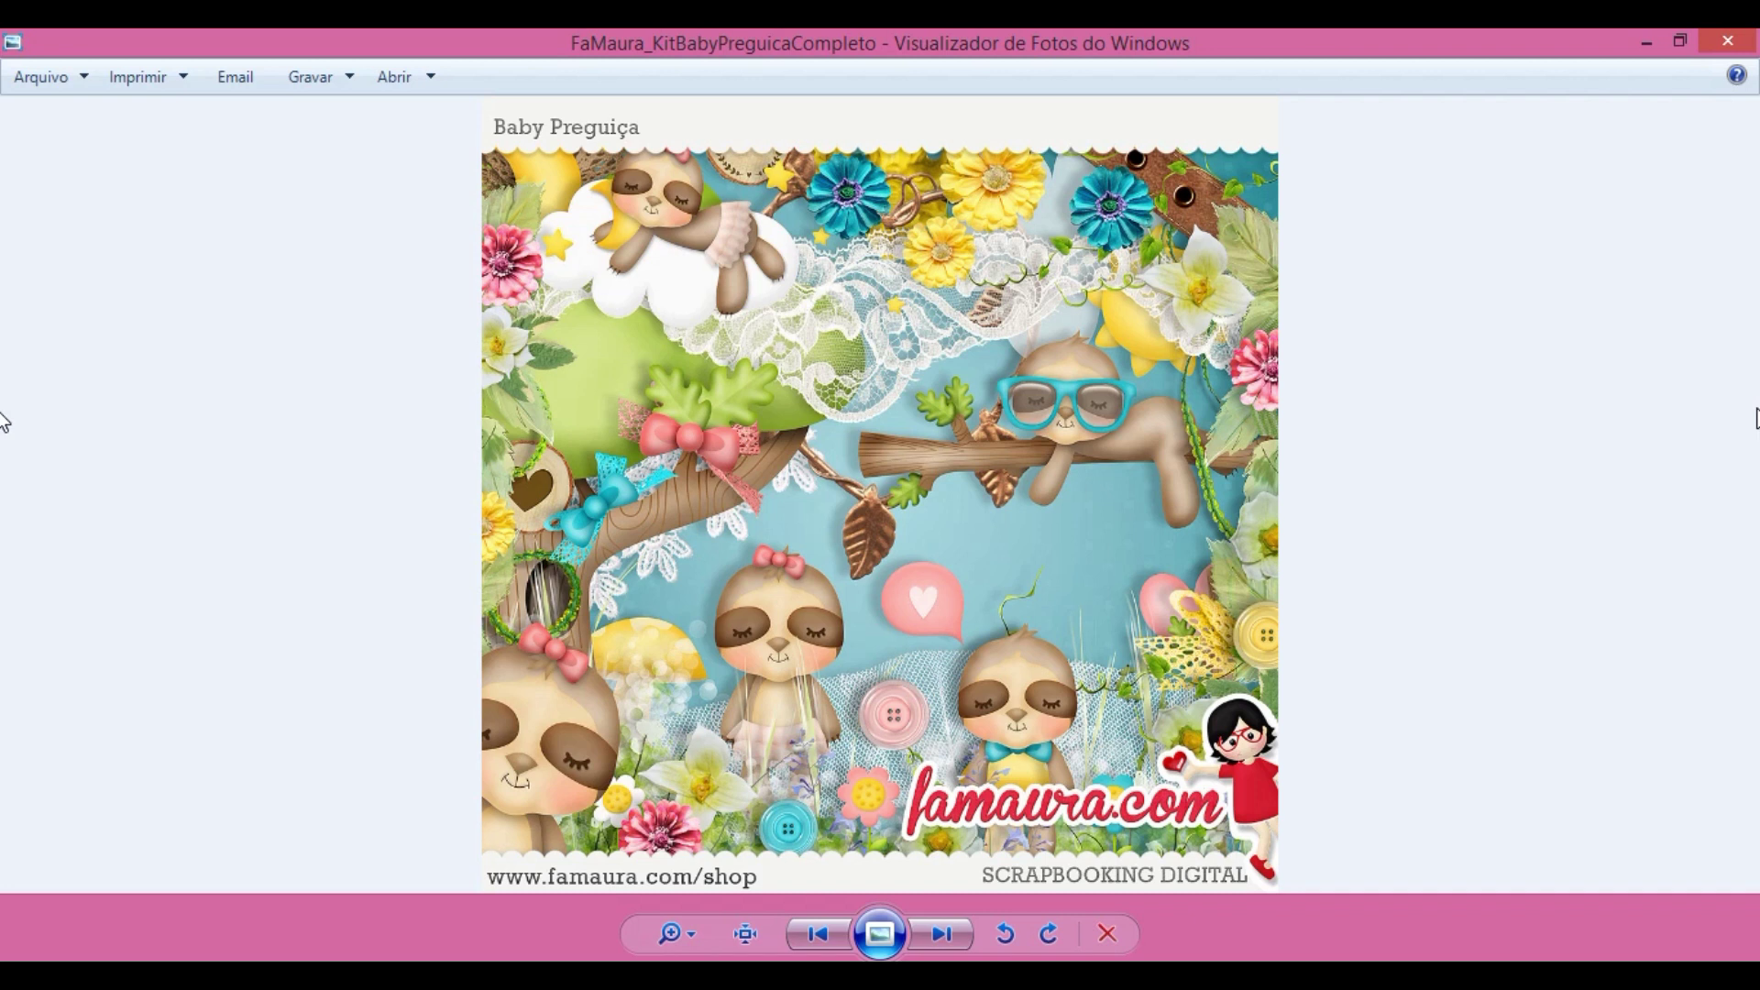
left_click(1647, 42)
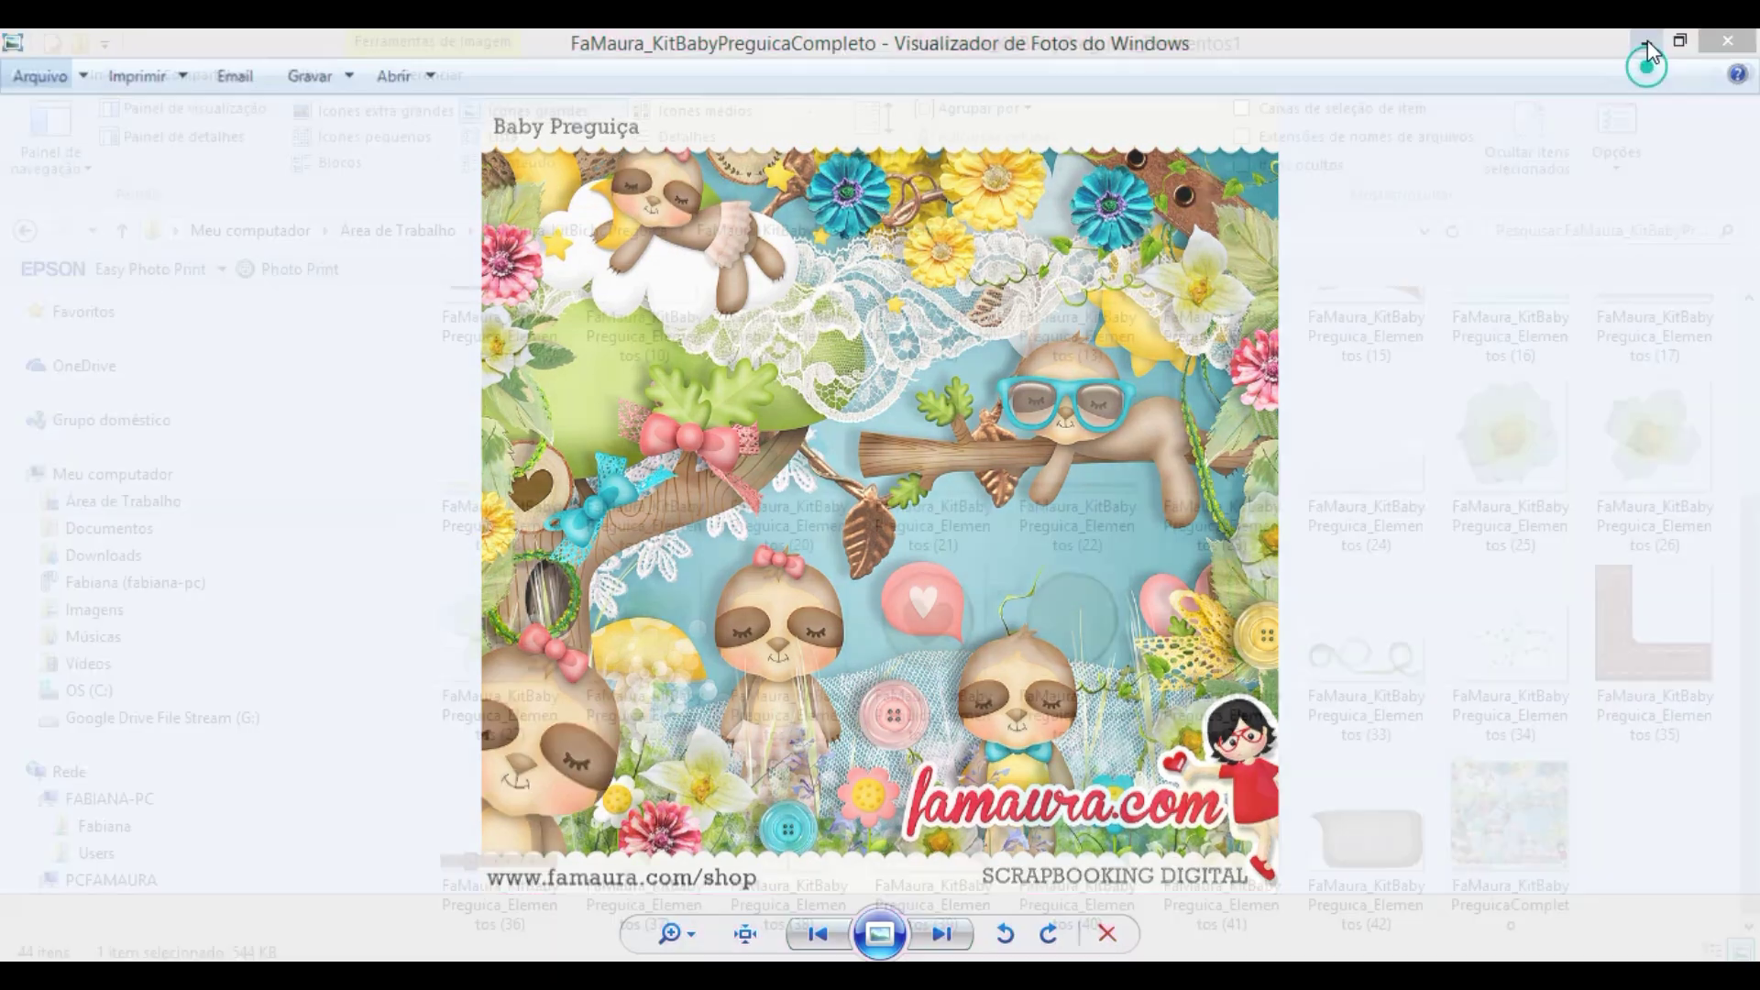
Step: Switch to Silhouette Studio, hide the page setup and draw a rectangle about 7.8 by 5.9 cm in the page's upper left area
left_click(1648, 43)
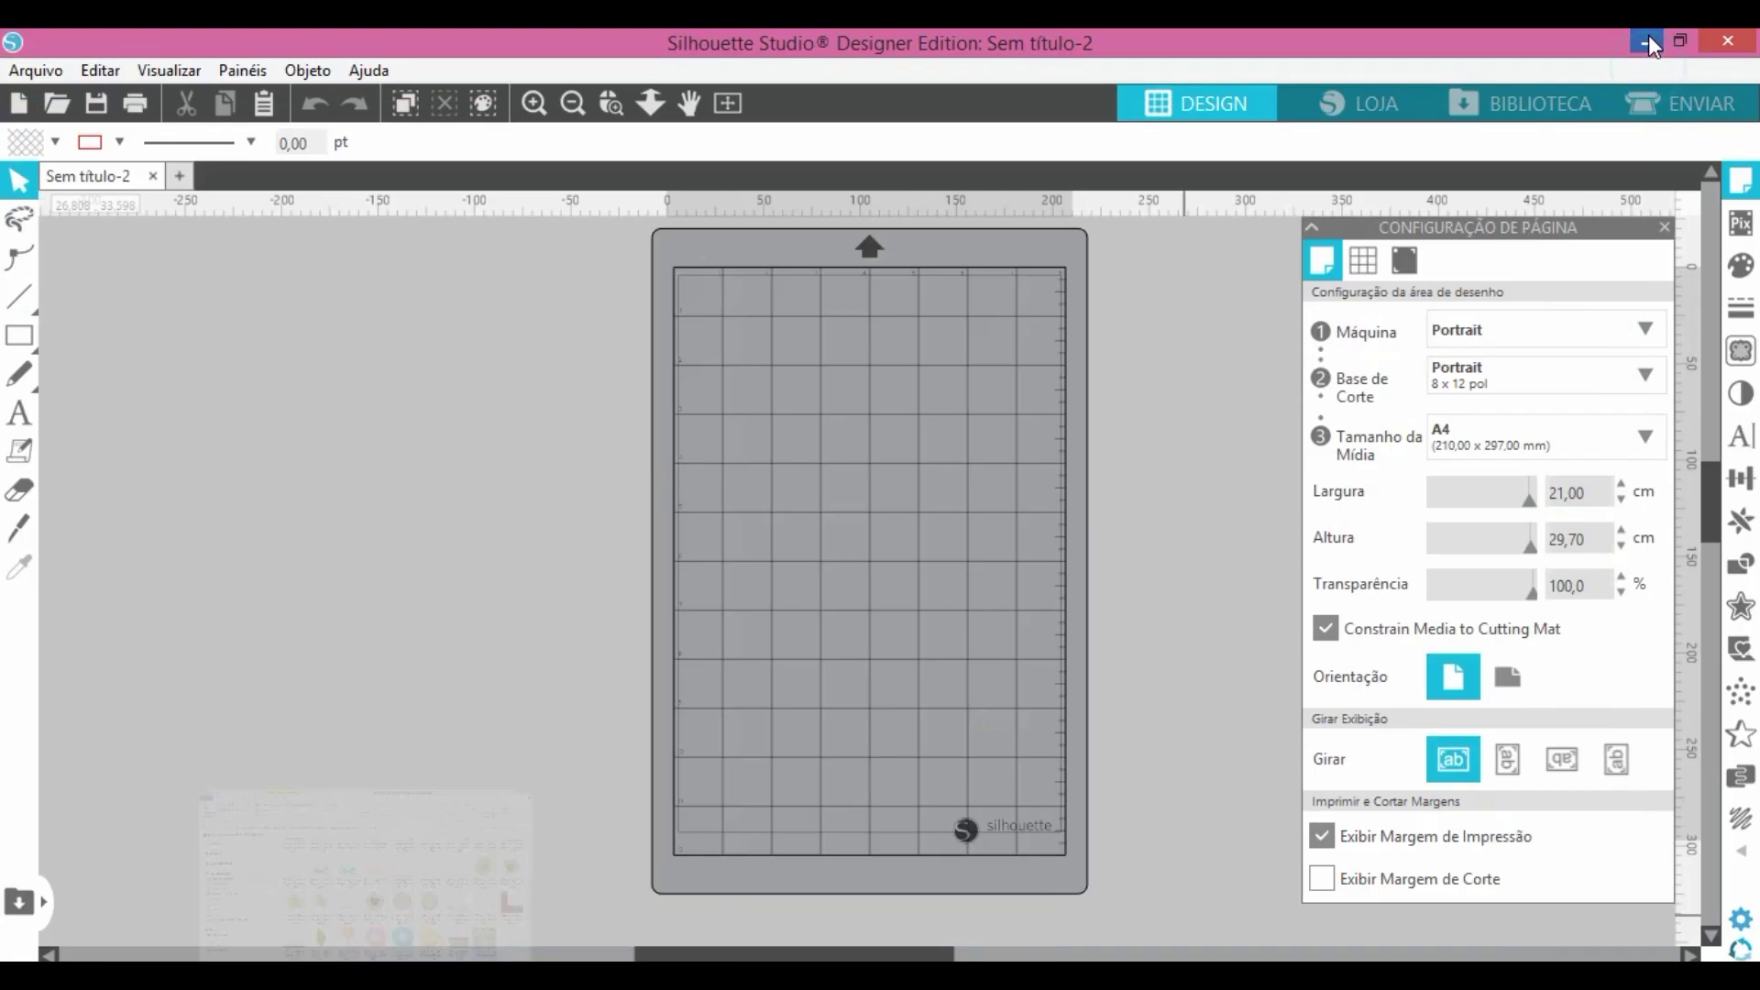
left_click(1667, 238)
key("ctrl+r")
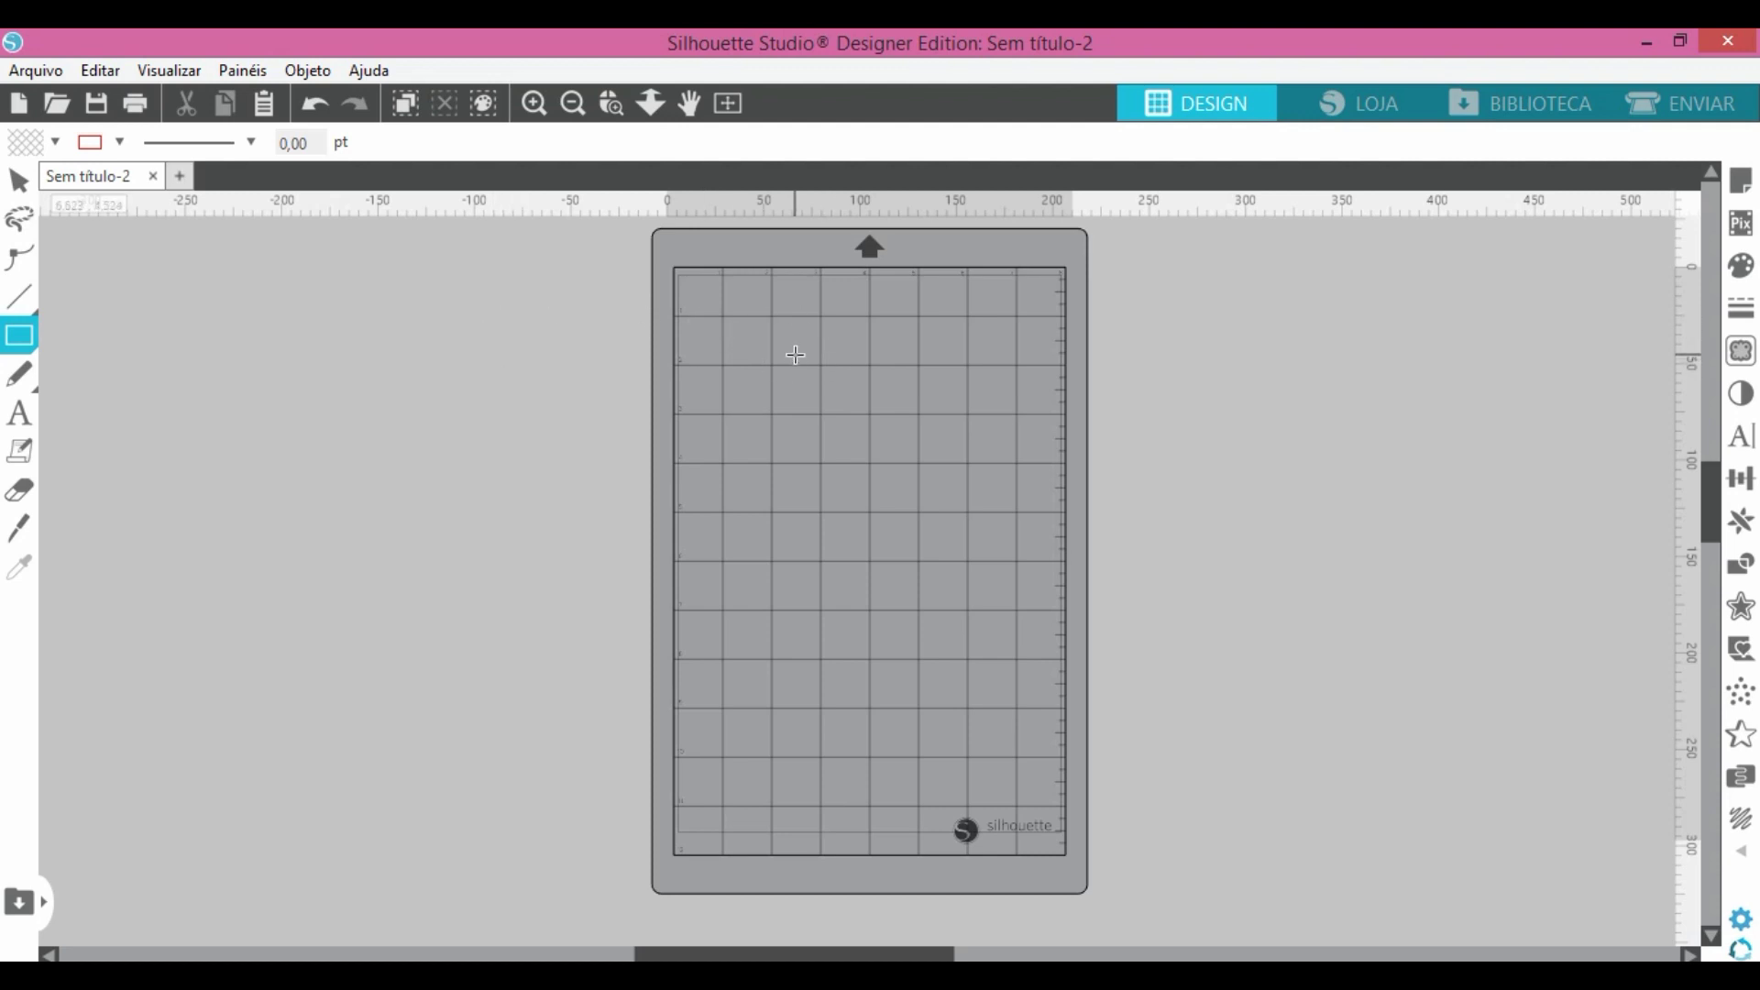
left_click(22, 341)
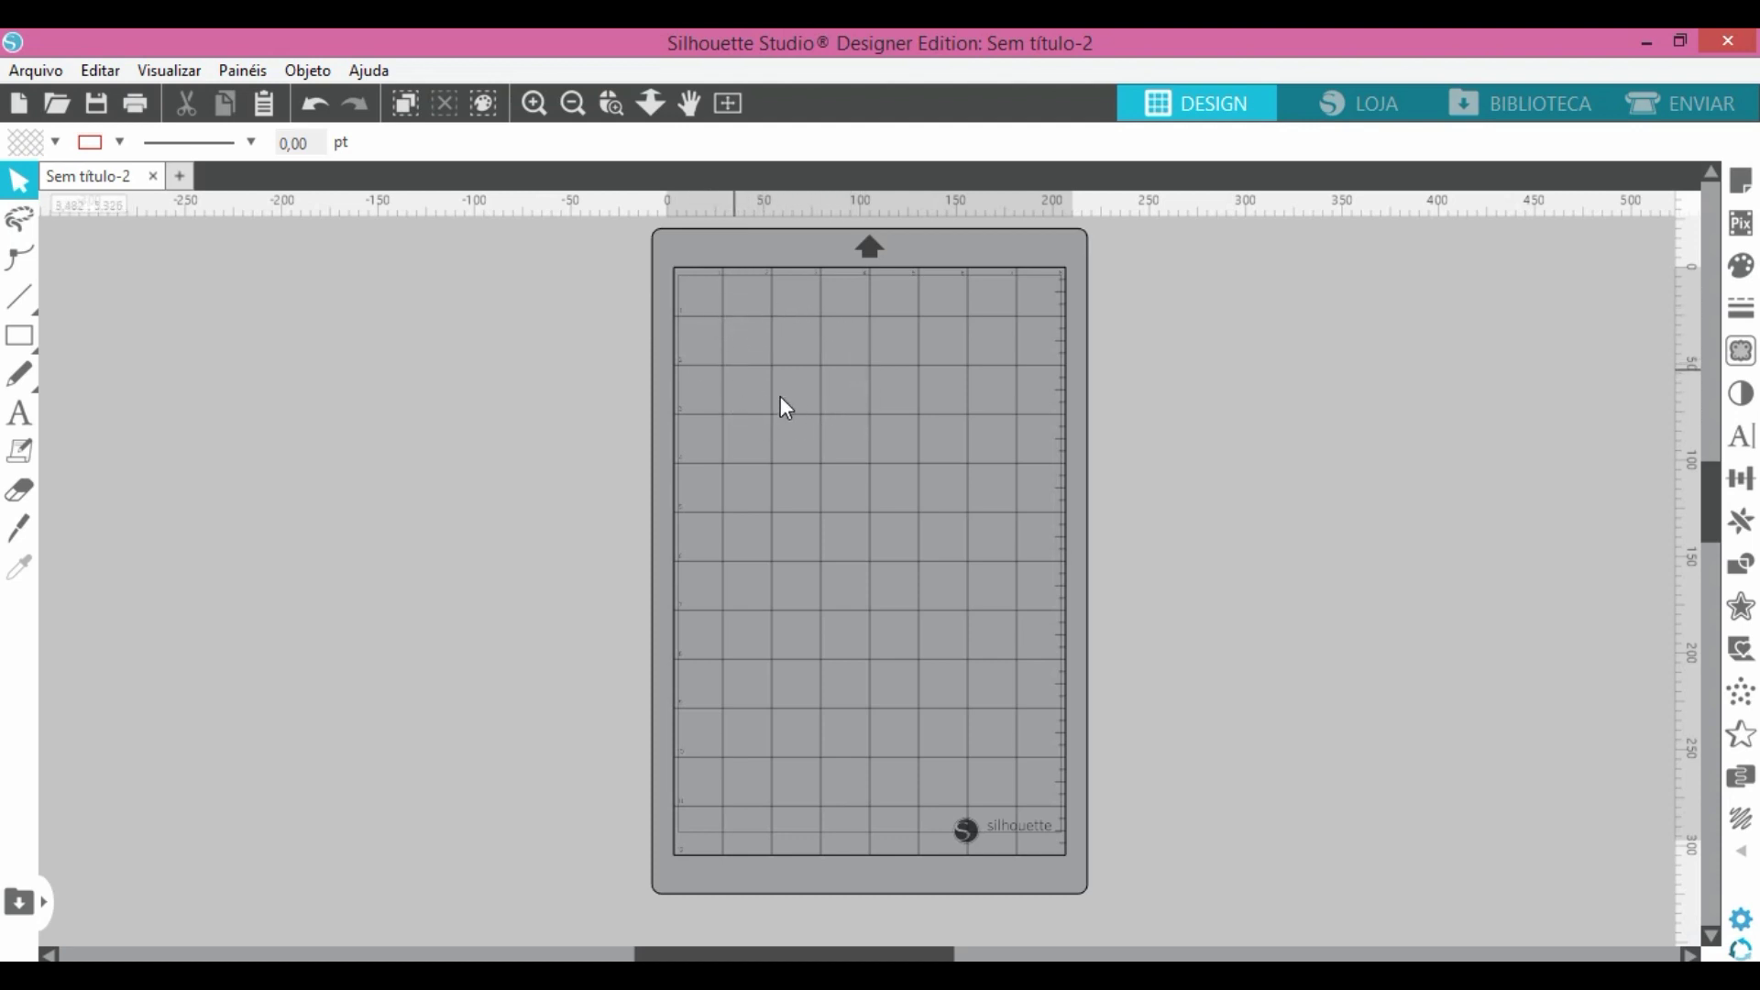
left_click(22, 343)
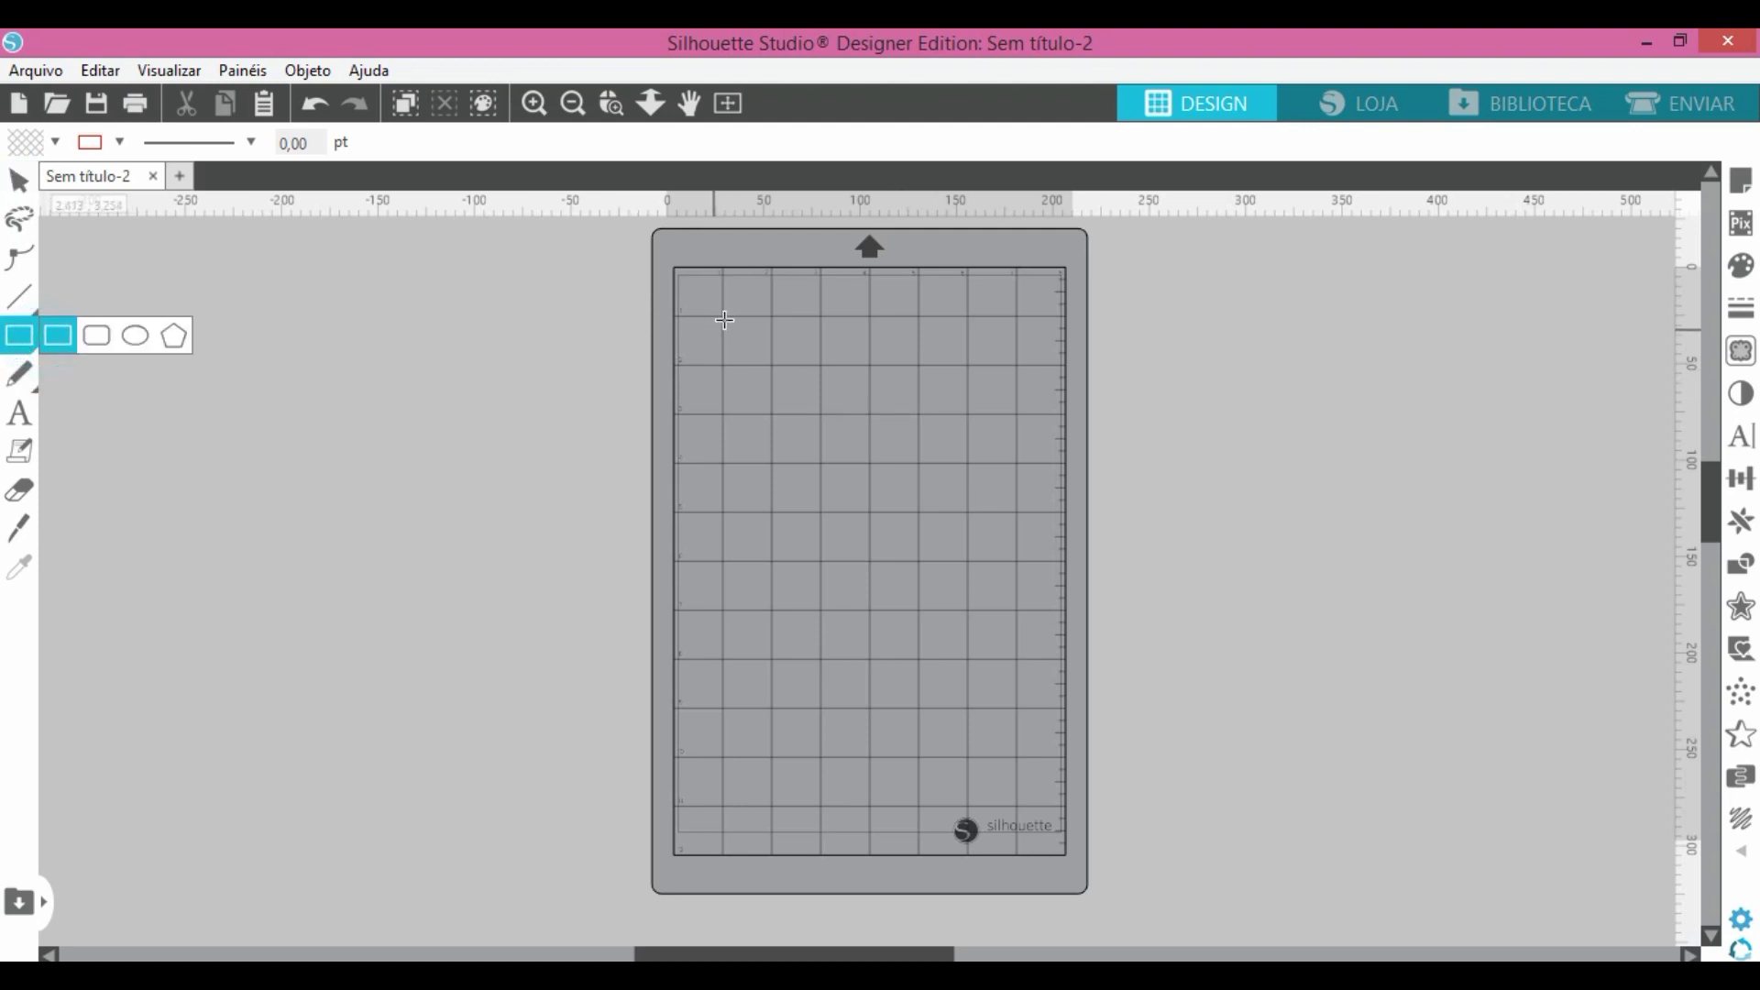
left_click_drag(688, 314, 839, 427)
left_click(19, 180)
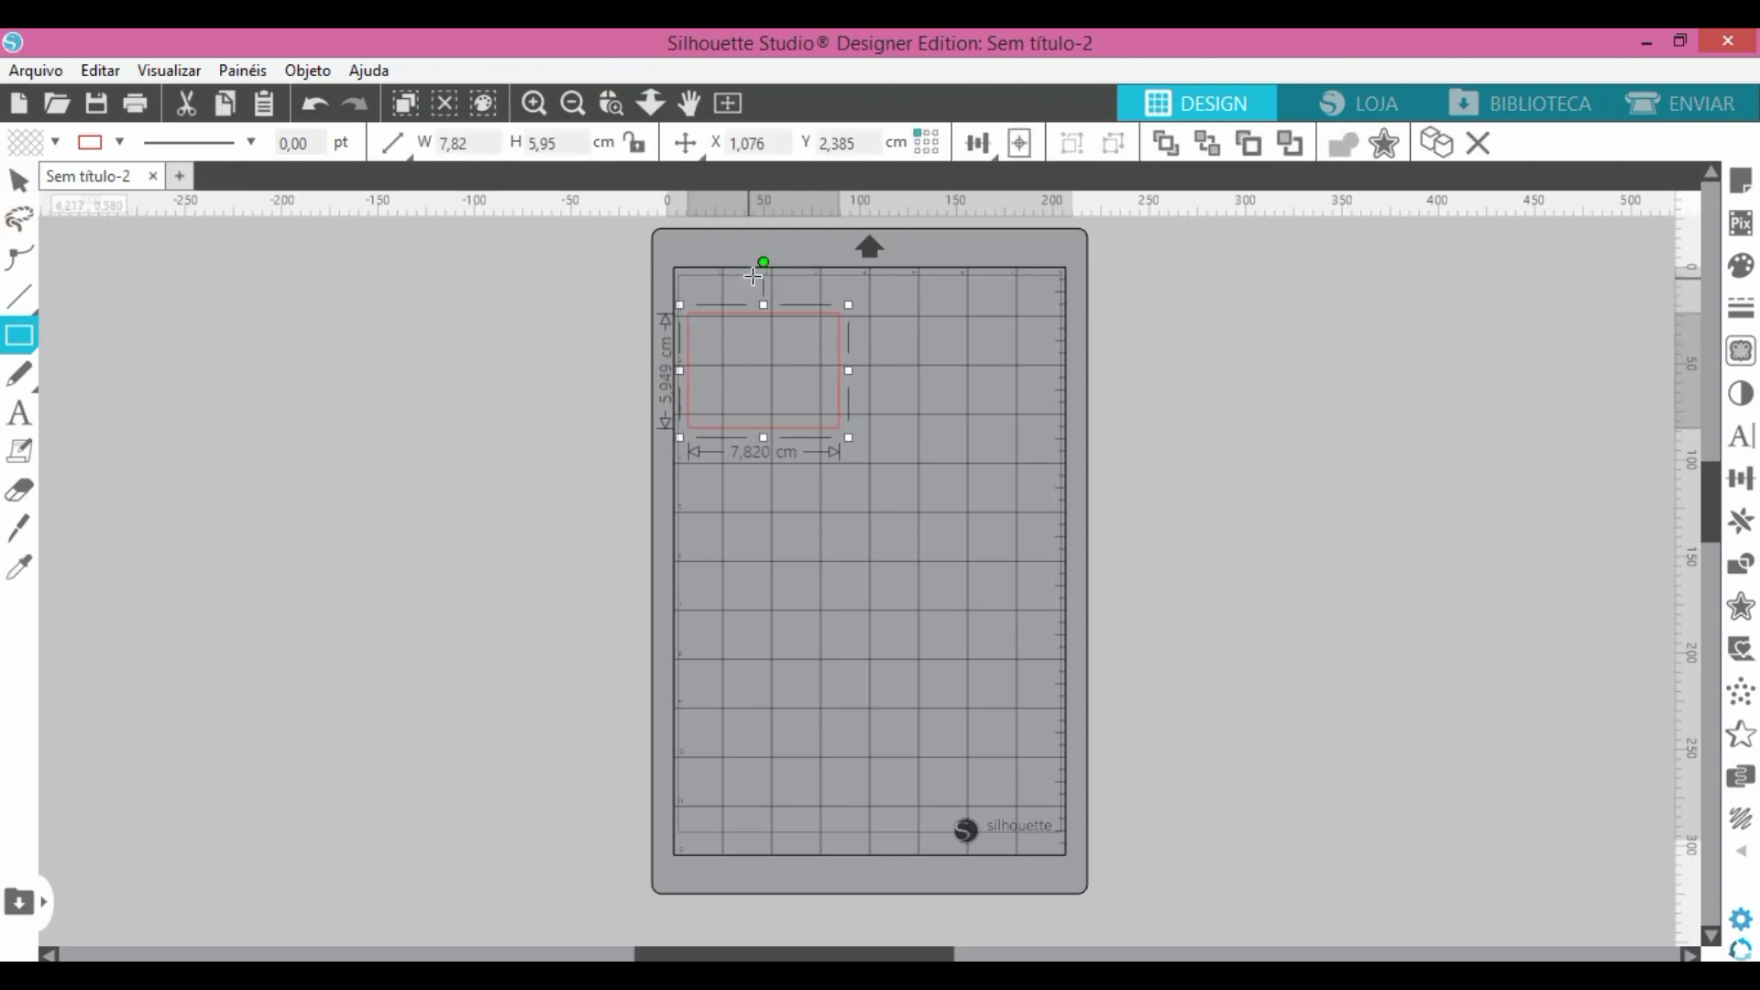
Step: Resize the rectangle to 9 cm wide by 7.6 cm high and move it into the page's upper left corner
left_click(467, 143)
left_click(559, 147)
left_click_drag(559, 146, 527, 147)
key("Return")
left_click(22, 188)
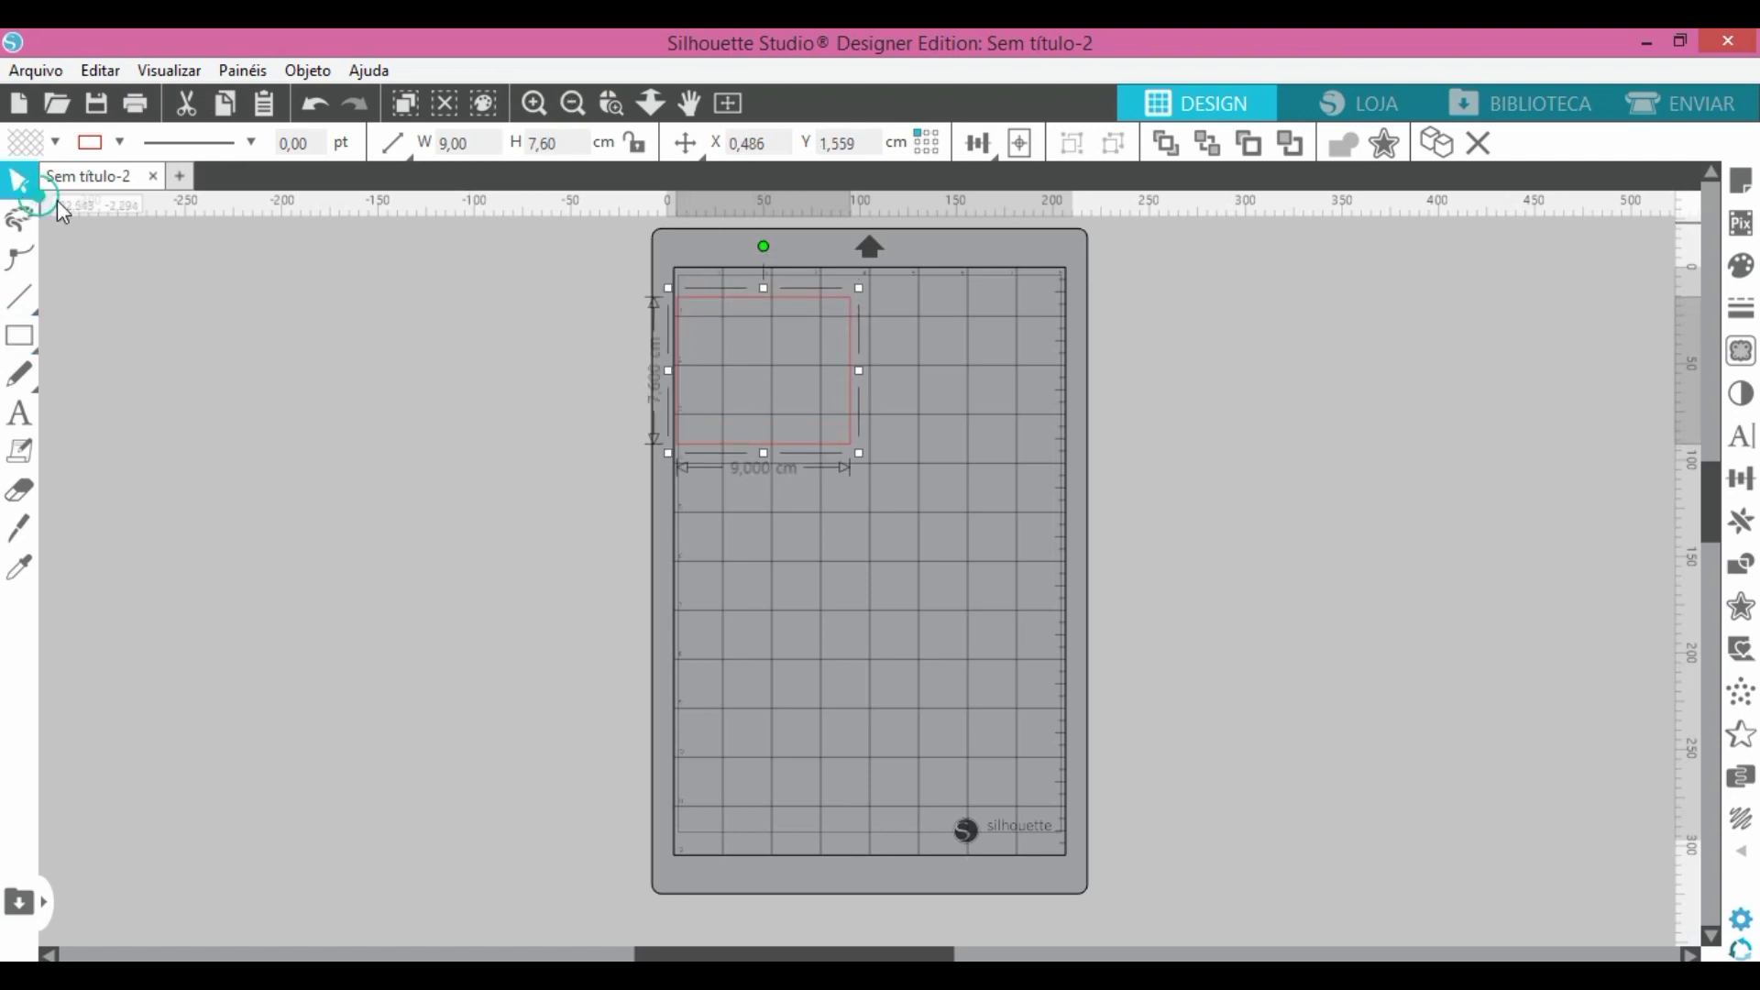
mouse_move(808, 304)
left_mouse_down()
mouse_move(835, 310)
mouse_move(813, 285)
left_mouse_up()
Step: Copy and paste the 9 by 7.6 cm rectangle and align the copy to the right of the original
right_click(814, 286)
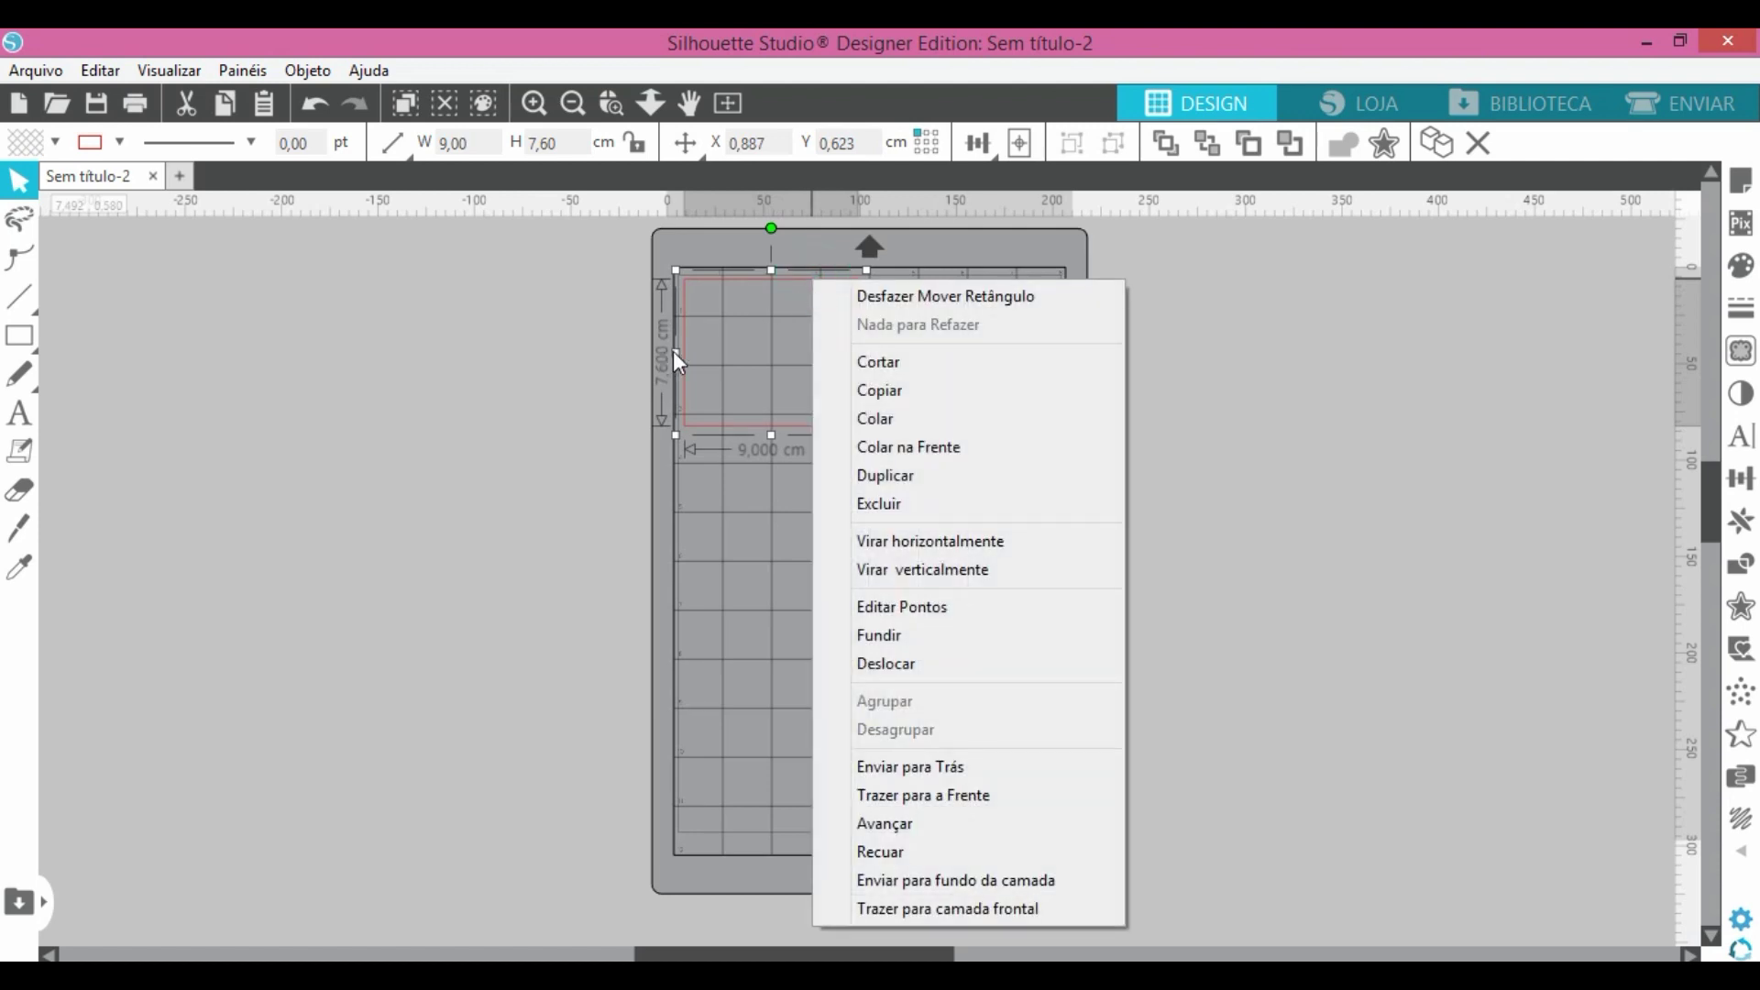
left_click(886, 391)
left_click(980, 391)
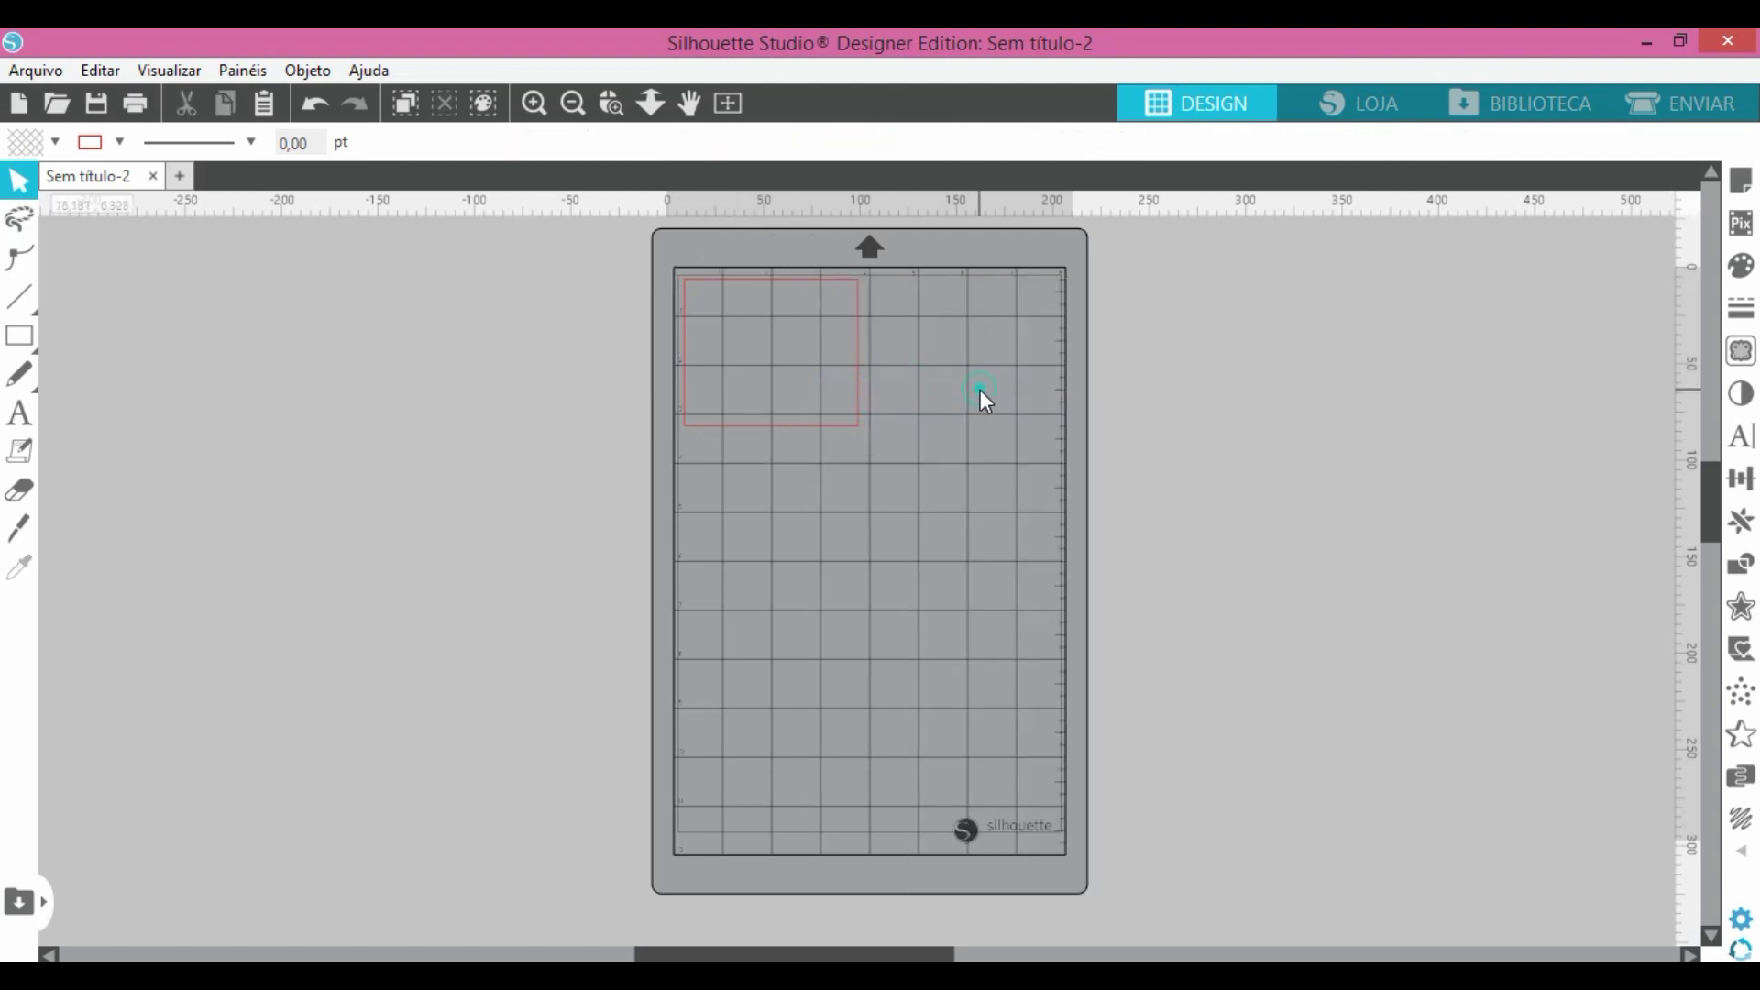
right_click(980, 391)
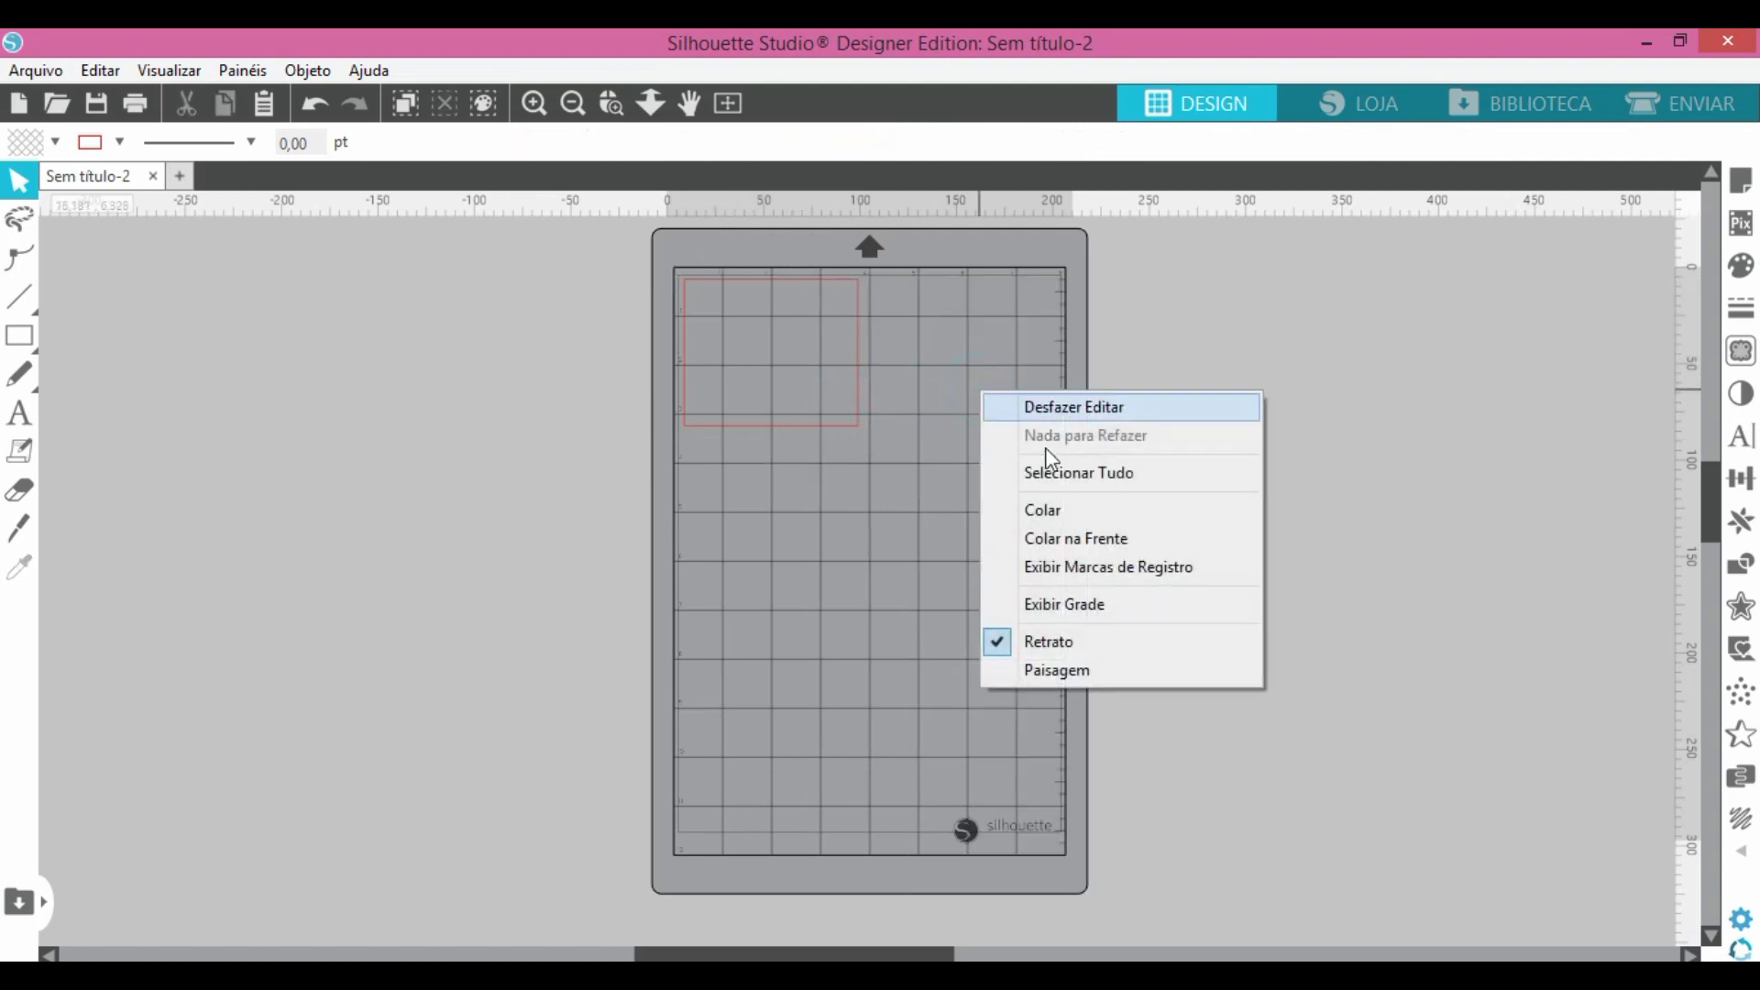
left_click(1059, 513)
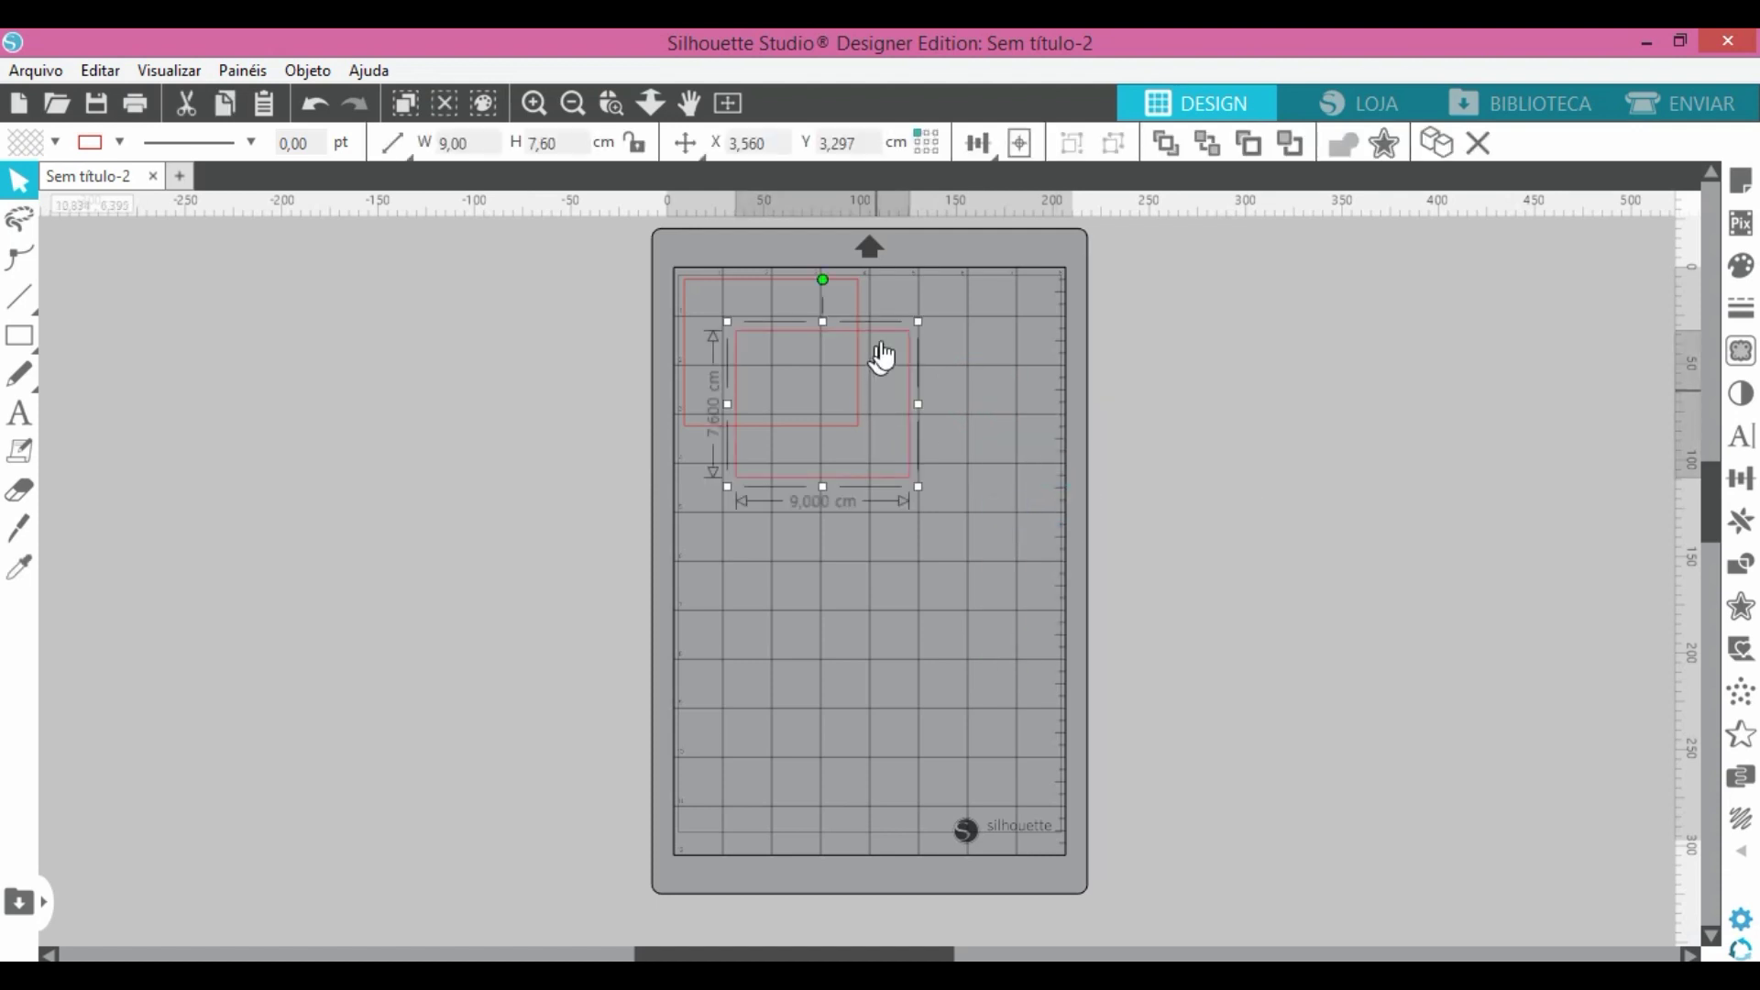
left_click_drag(895, 339, 1026, 273)
left_click(1214, 331)
Step: Fill the left rectangle with the brown plaid paper FaMaura_KitBabyPreguicaAmarelo (1) from the FaMaura_KitBabyPreguicaPapersAmarelo folder
left_click(841, 291)
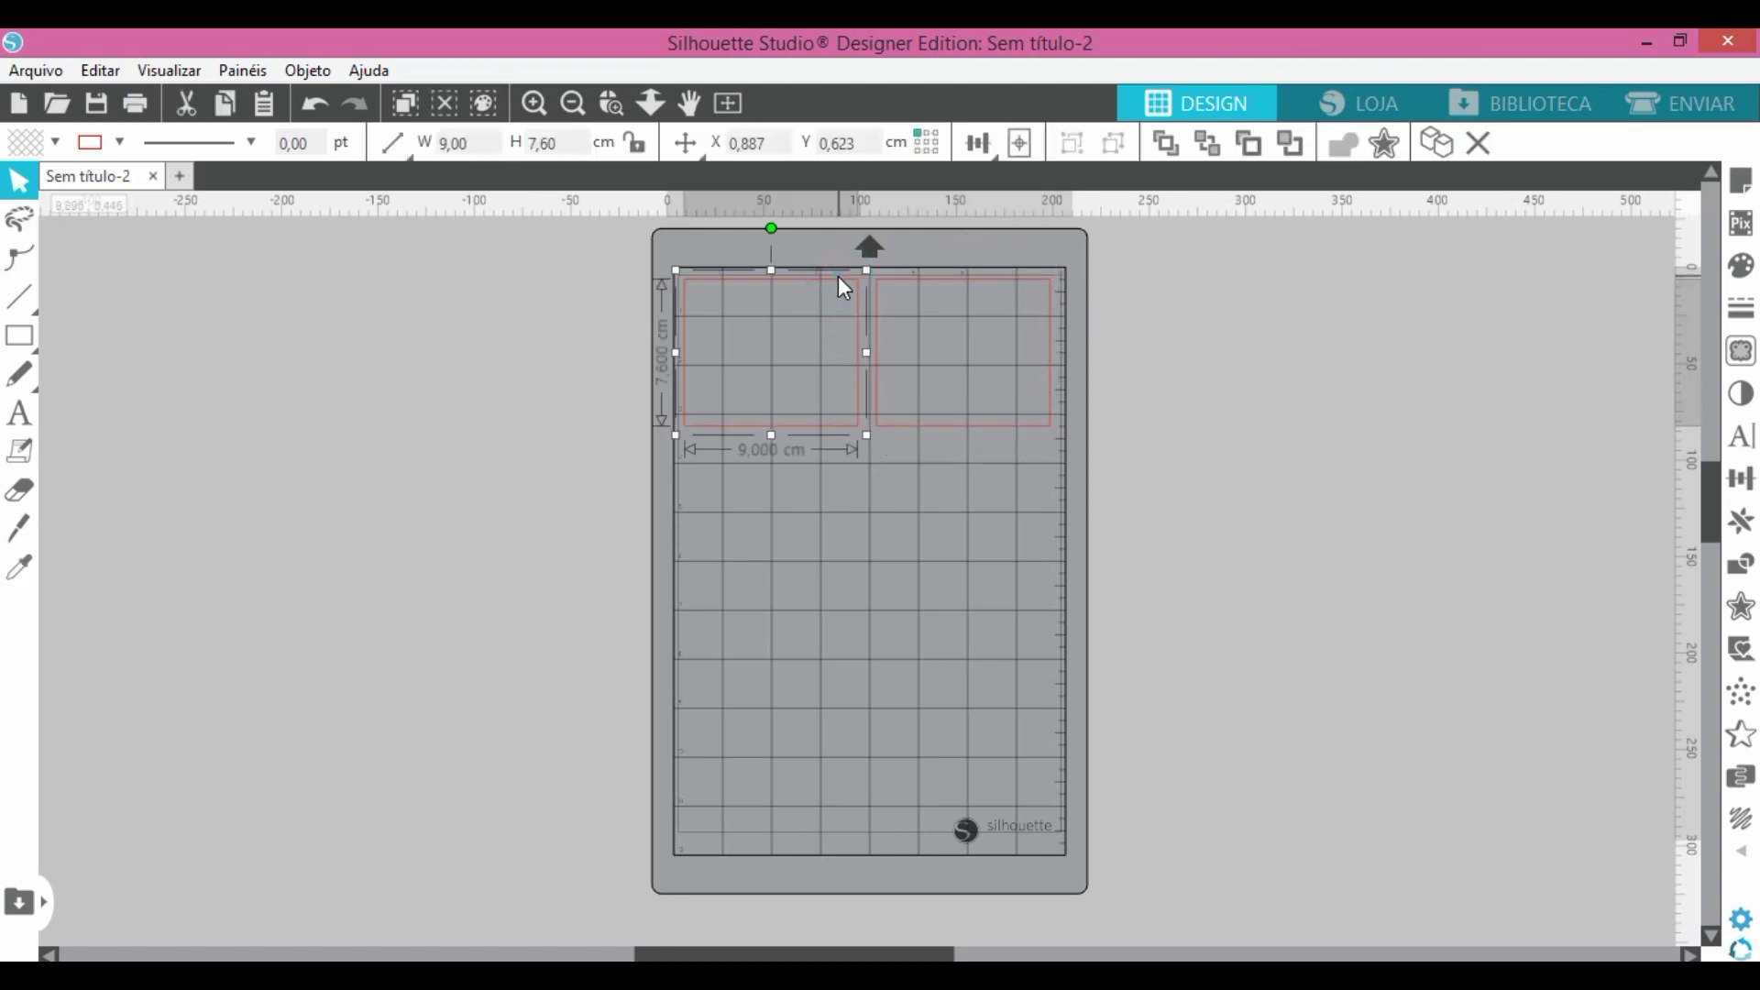
left_click(289, 958)
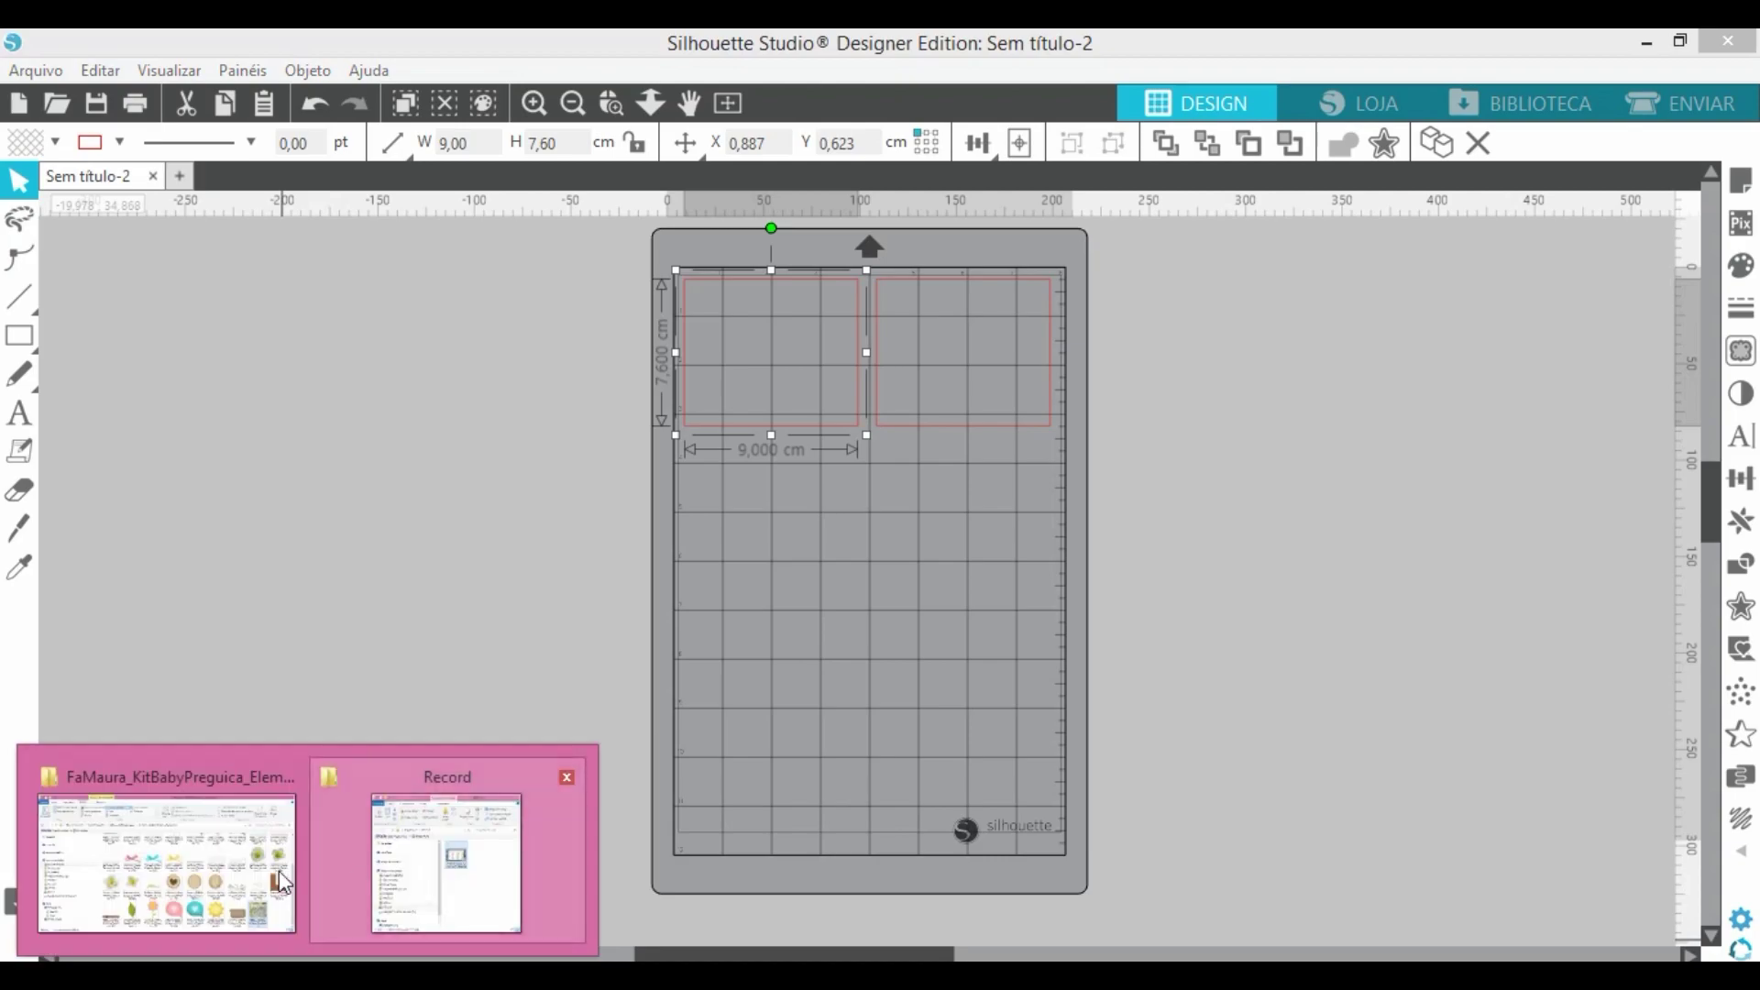
left_click(250, 861)
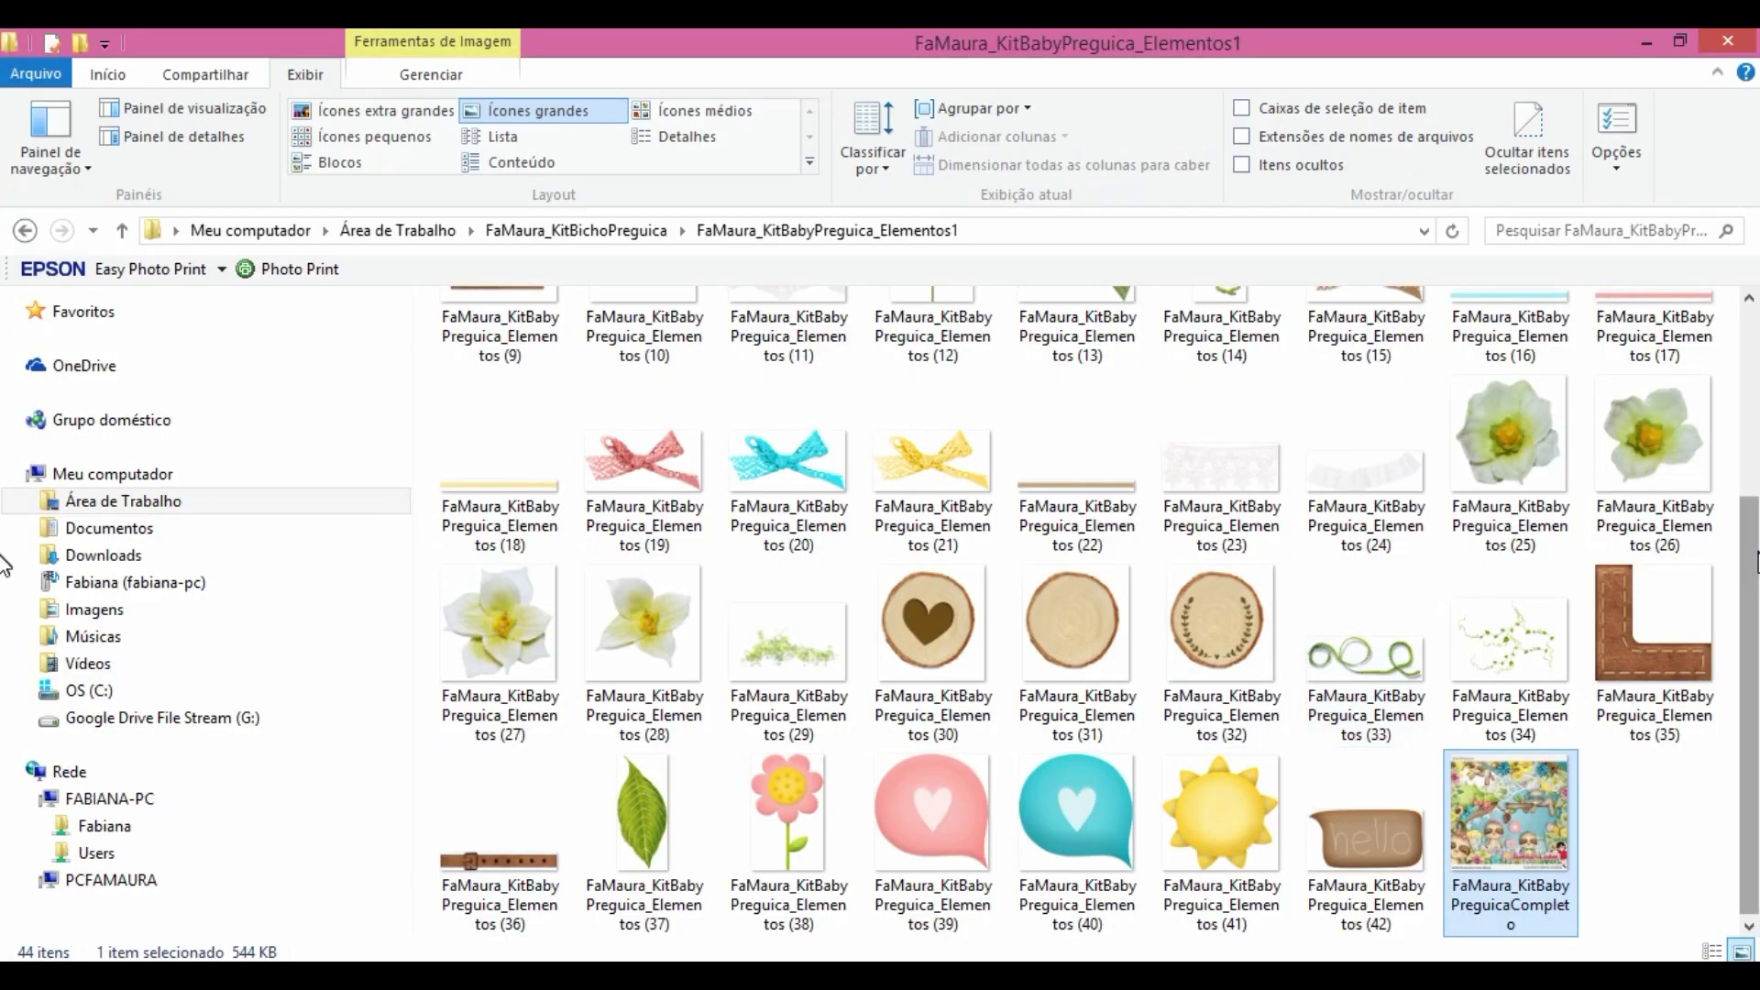
left_click(24, 231)
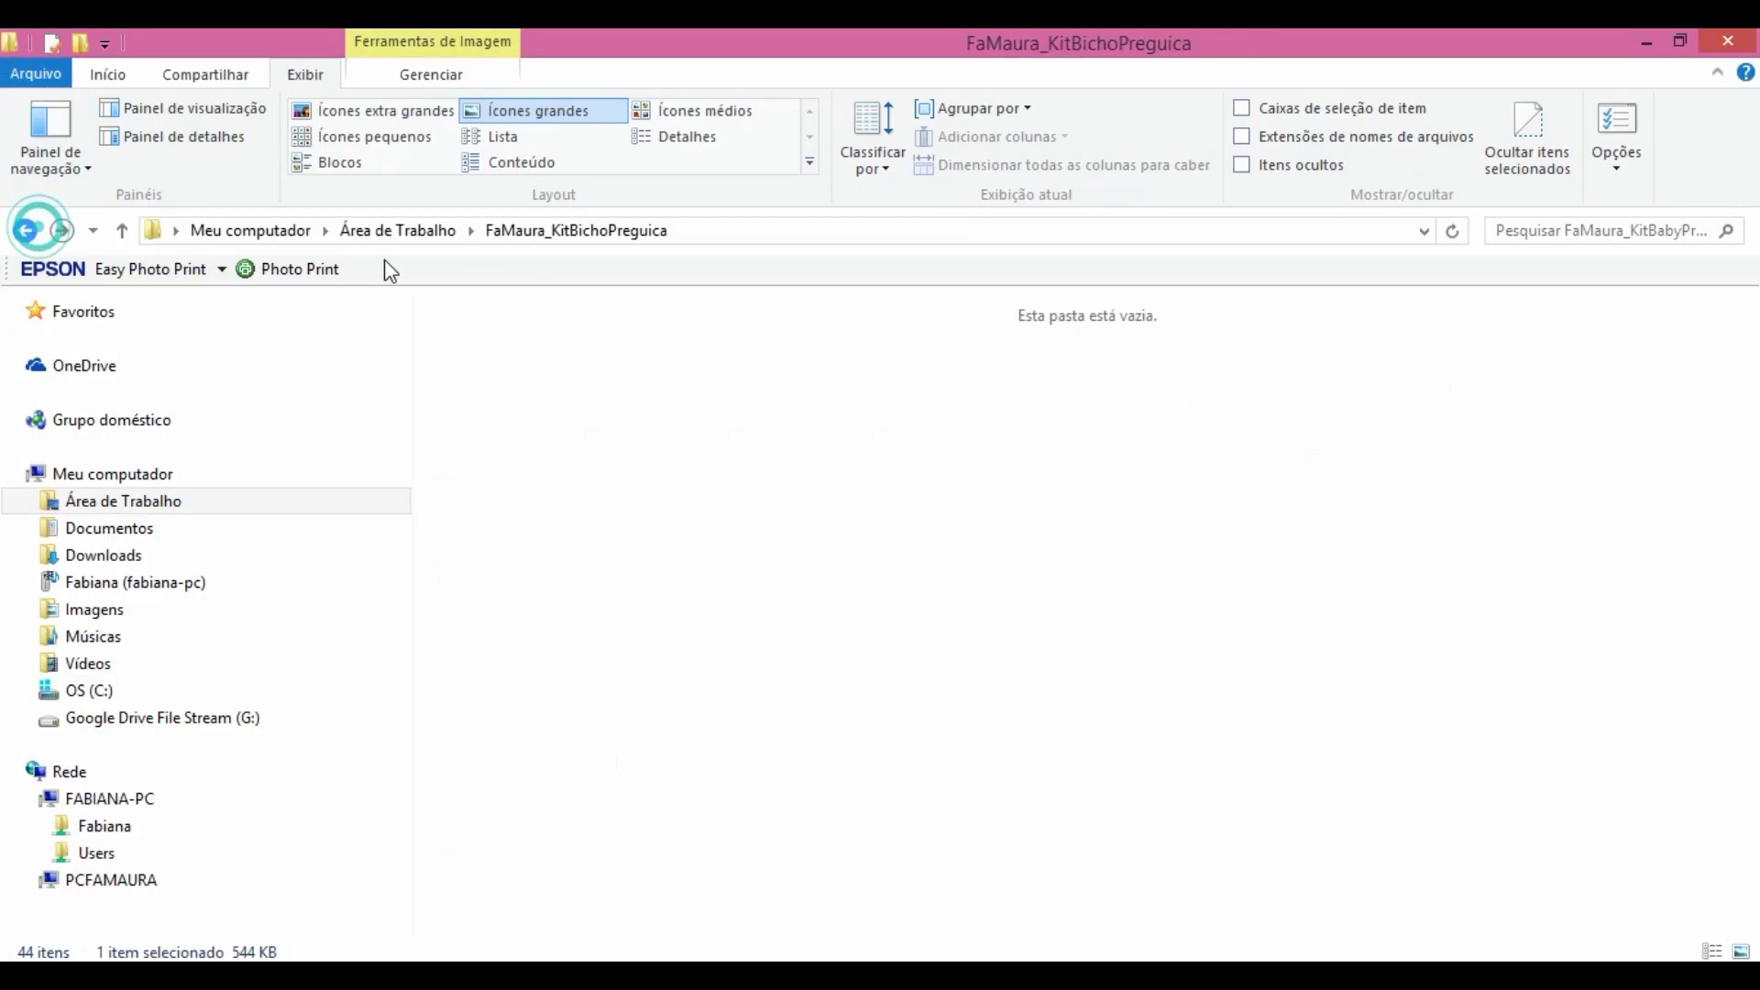
scroll(1350, 741, "down", 3)
double_click(1350, 740)
left_click_drag(1041, 440, 963, 440)
Step: Fill the right rectangle with the yellow dotted paper FaMaura_KitBabyPreguicaAmarelo (3)
left_click(959, 423)
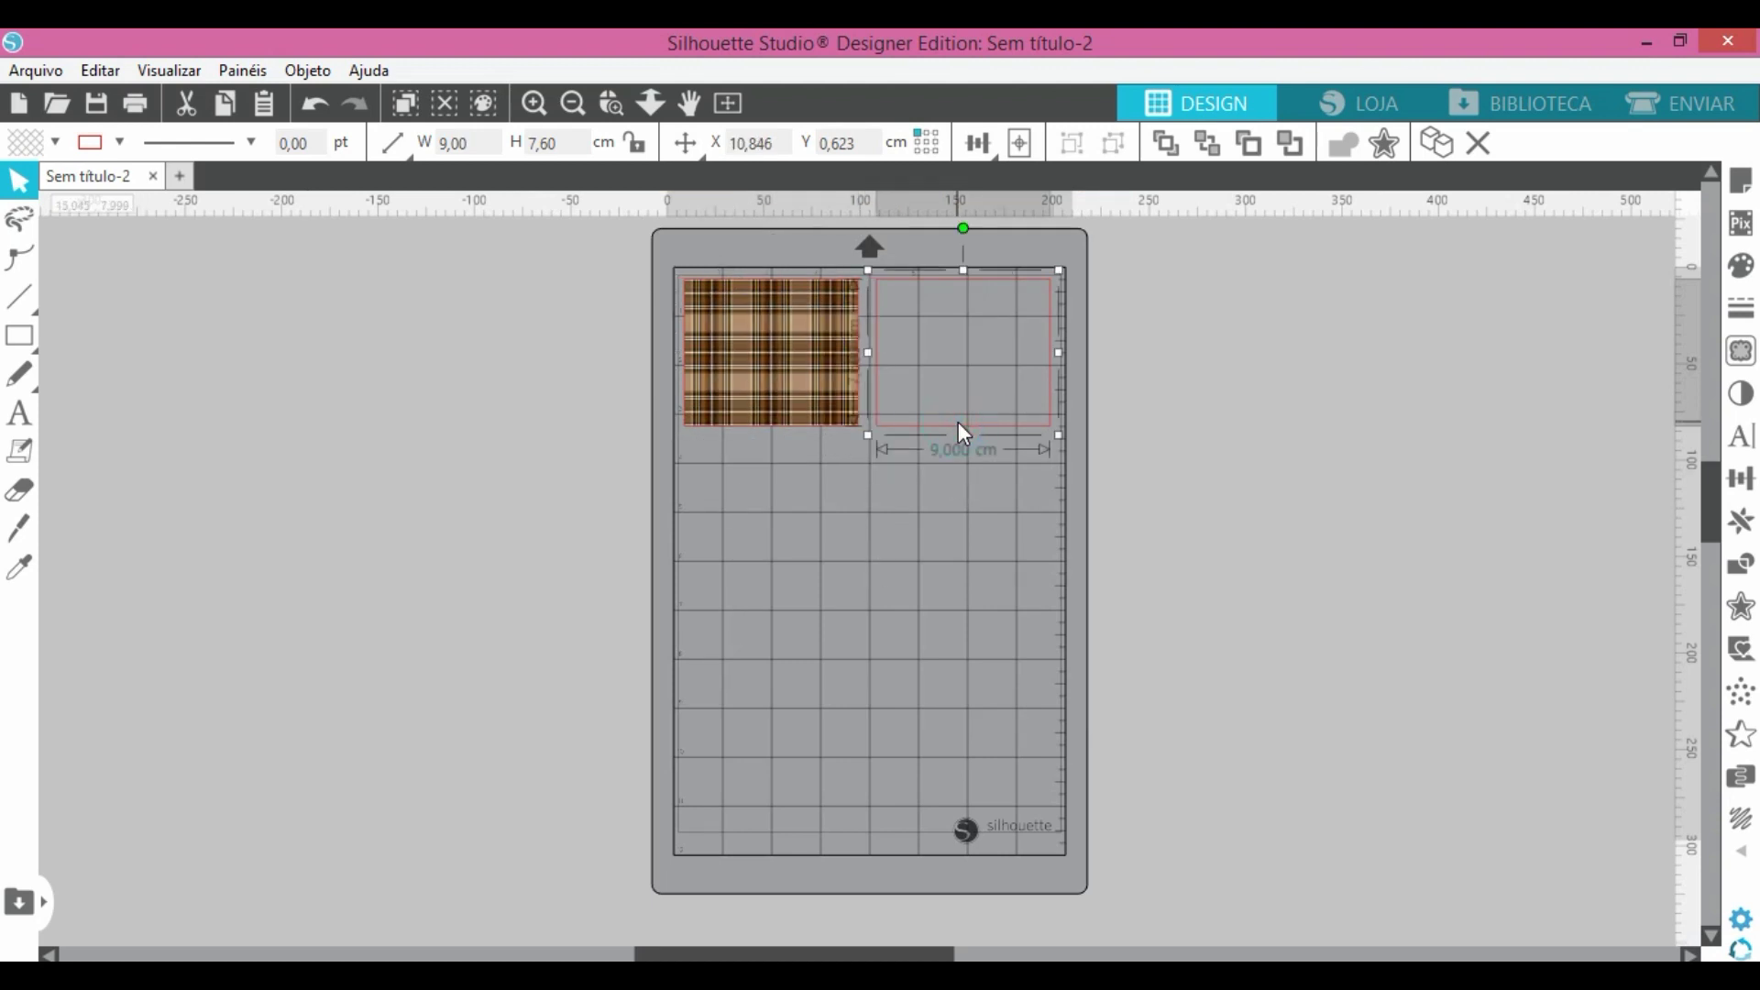
mouse_move(300, 916)
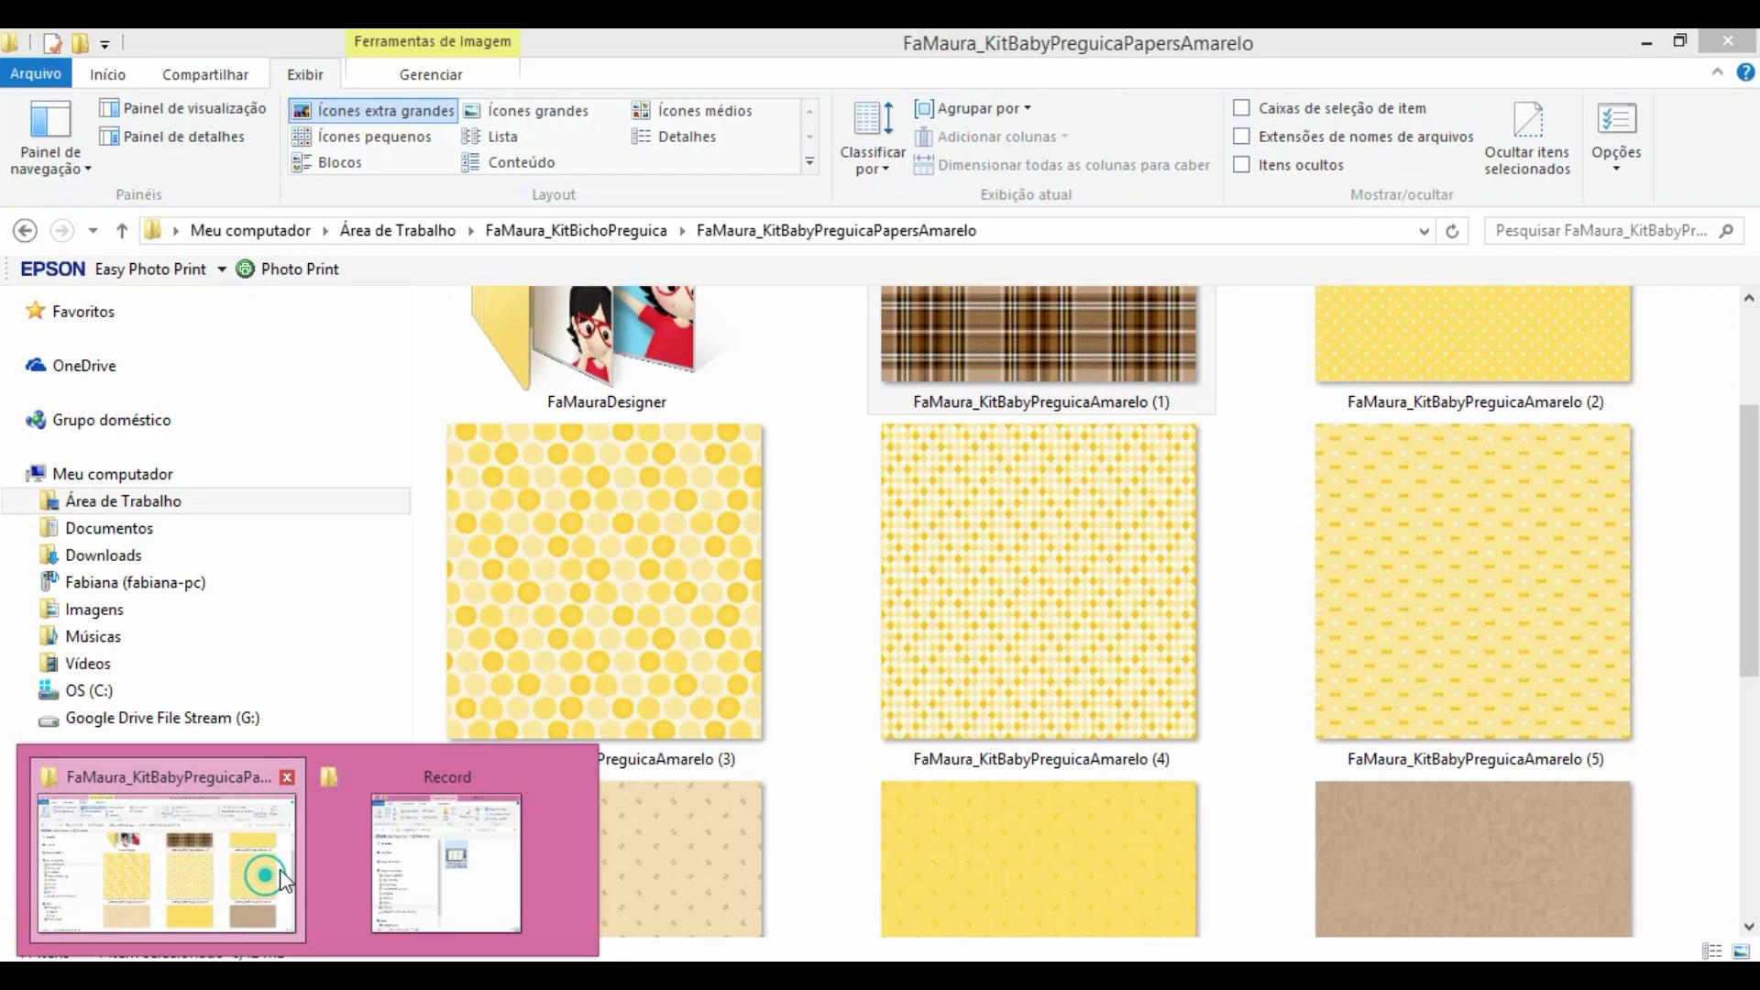
left_click(266, 877)
left_click_drag(650, 647, 949, 393)
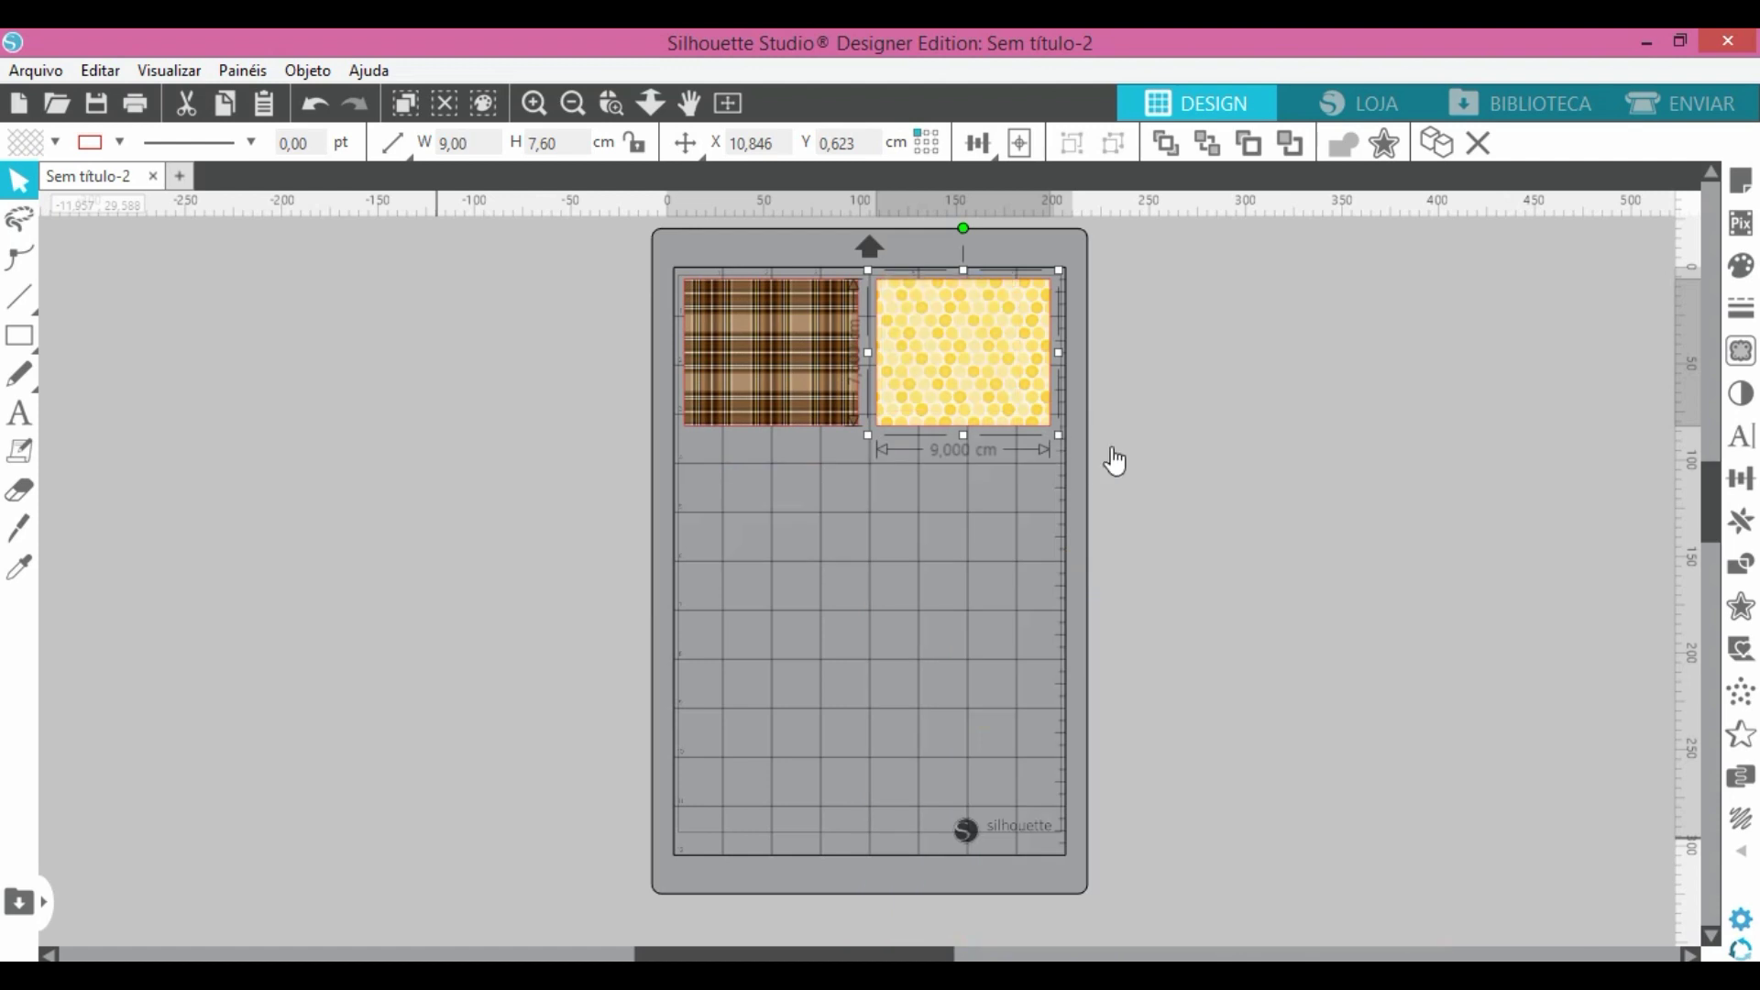
Step: Move the plaid rectangle slightly closer to the yellow one, at X 1.221 cm
left_click(779, 349)
left_click(603, 270)
key("ctrl+a")
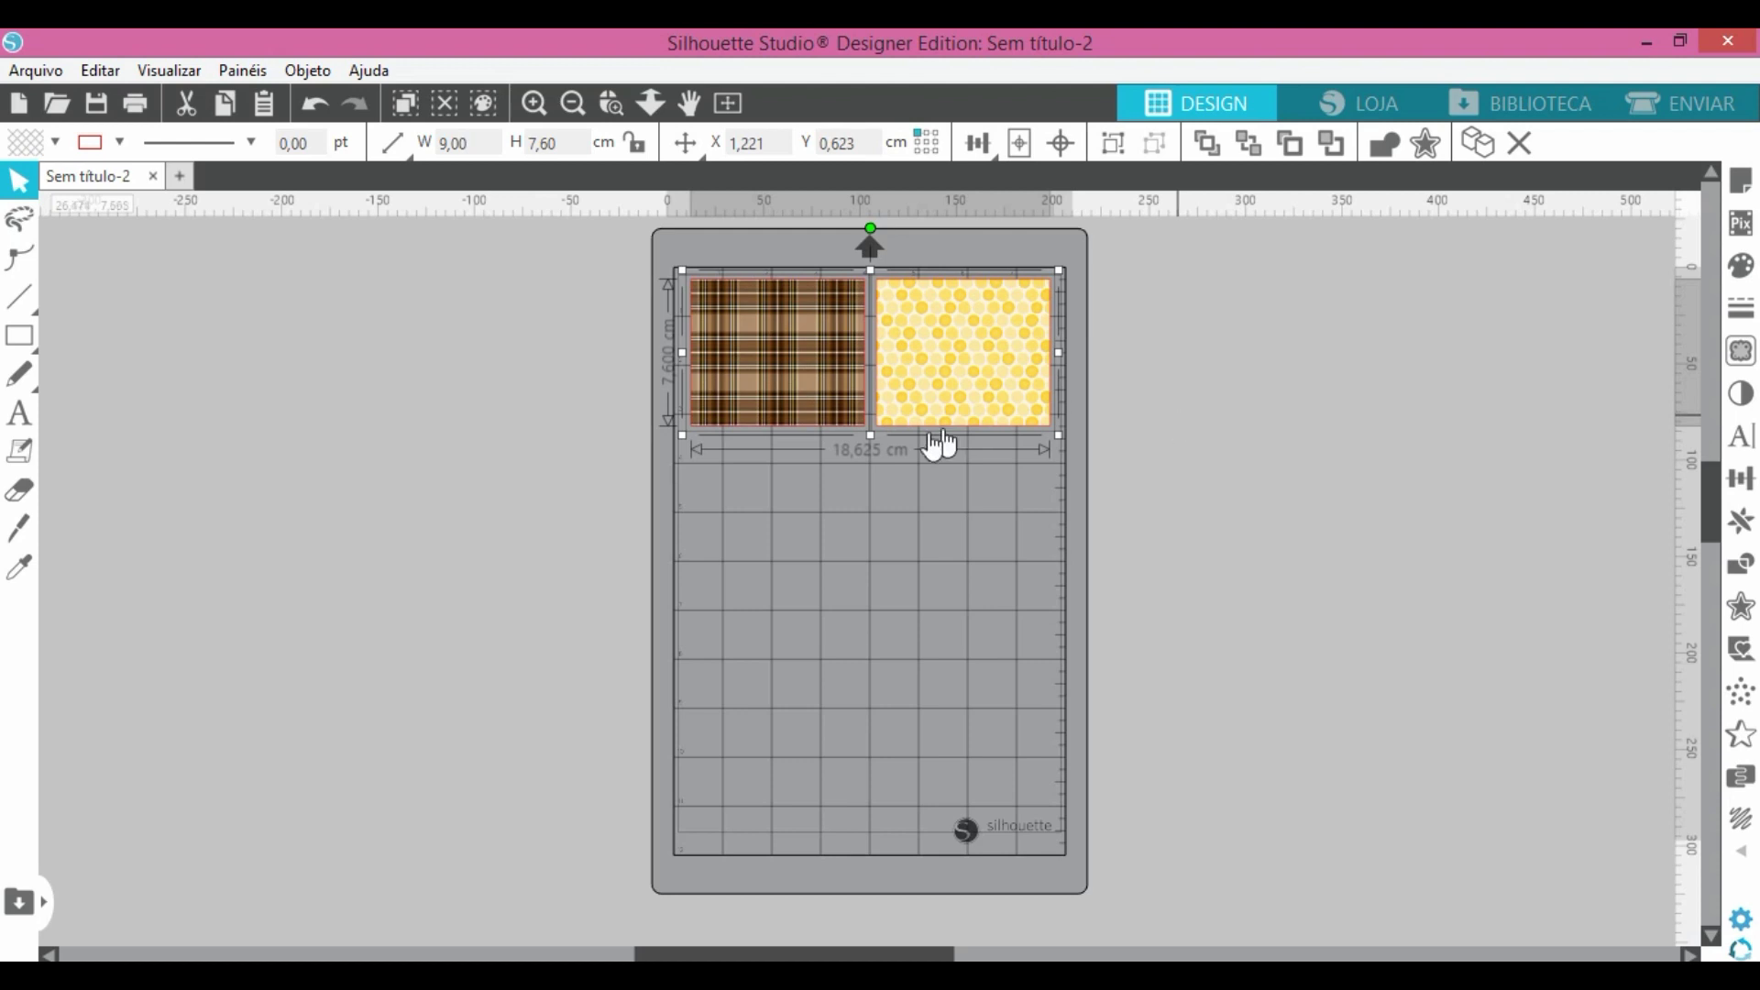
left_click(1185, 408)
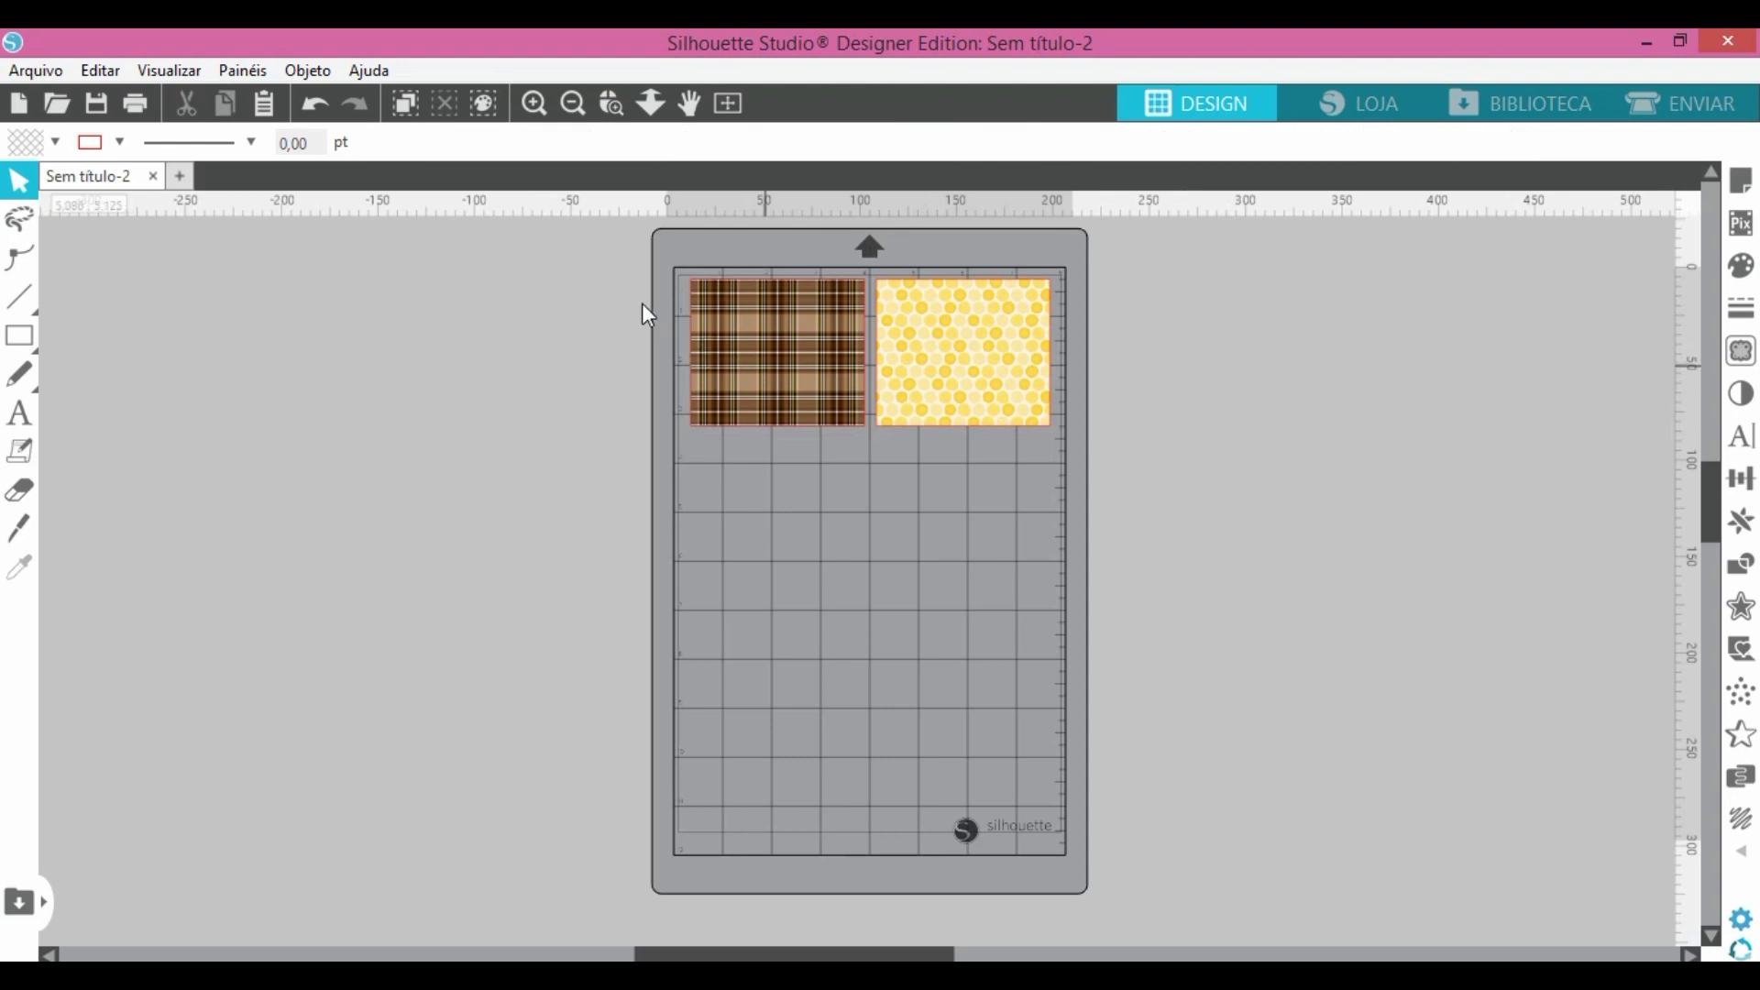
Step: Duplicate the plaid and yellow pair twice, placing the copies below as rows at Y 8.911 cm and Y 17.266 cm
left_click_drag(615, 290, 1050, 401)
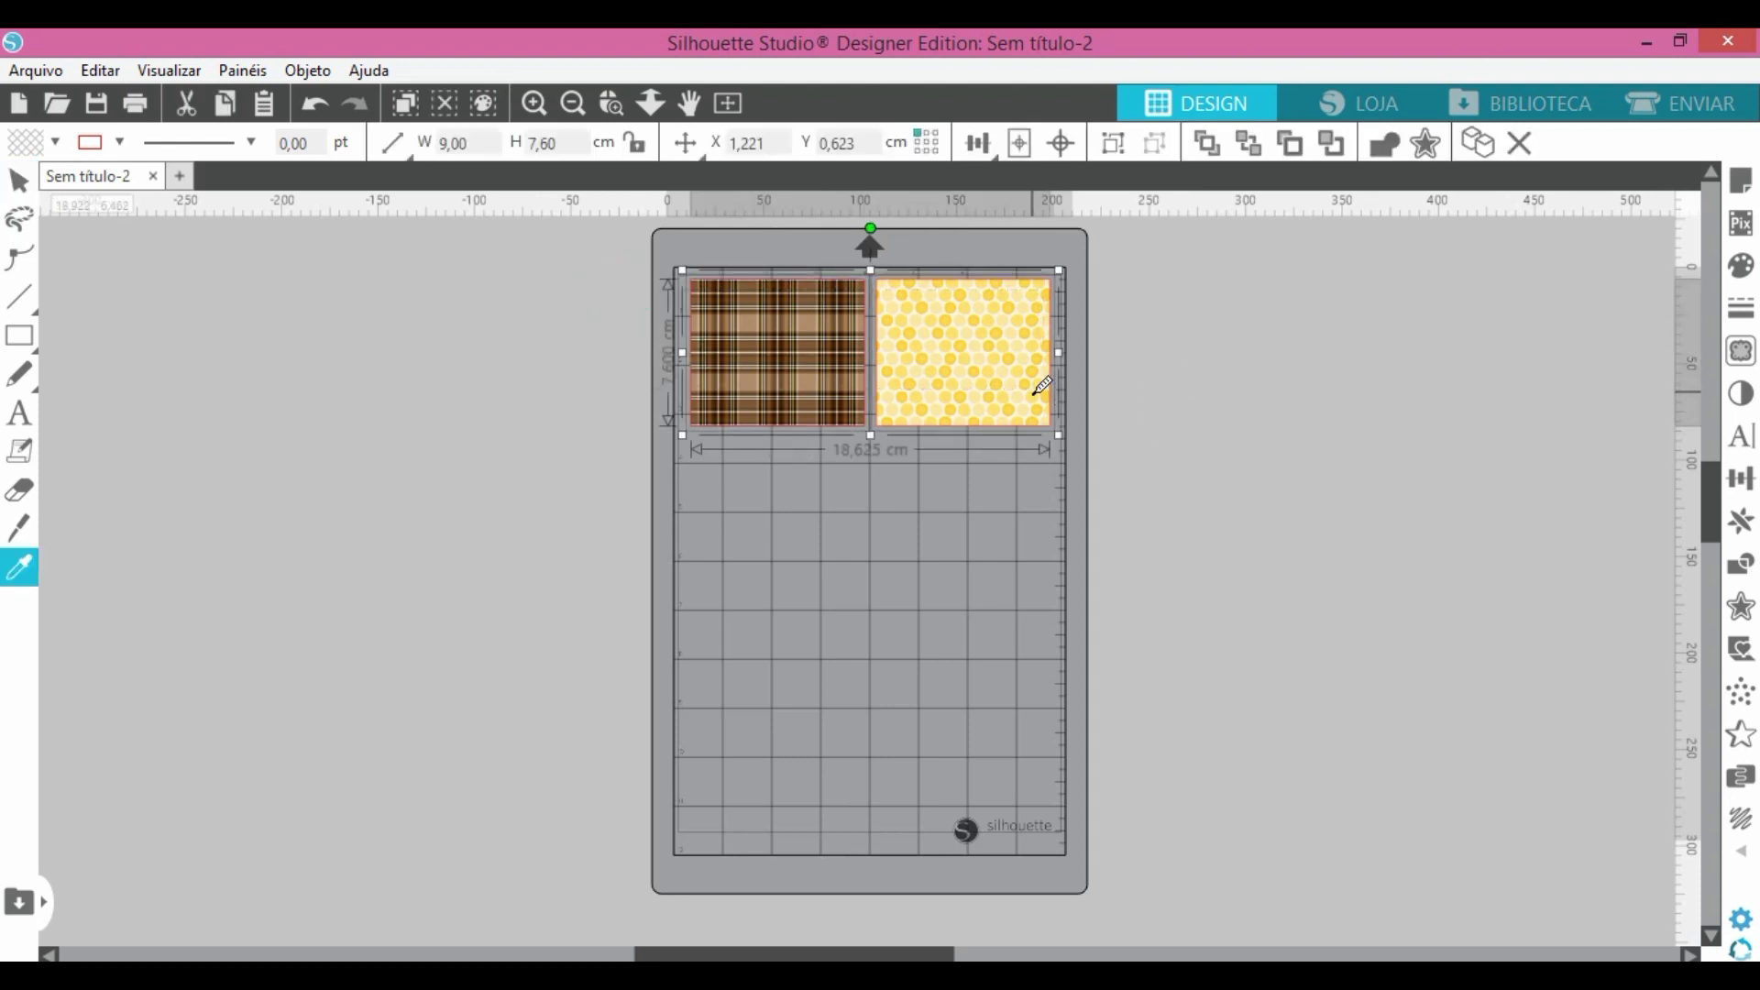
key("ctrl+d")
left_click_drag(1045, 440, 996, 539)
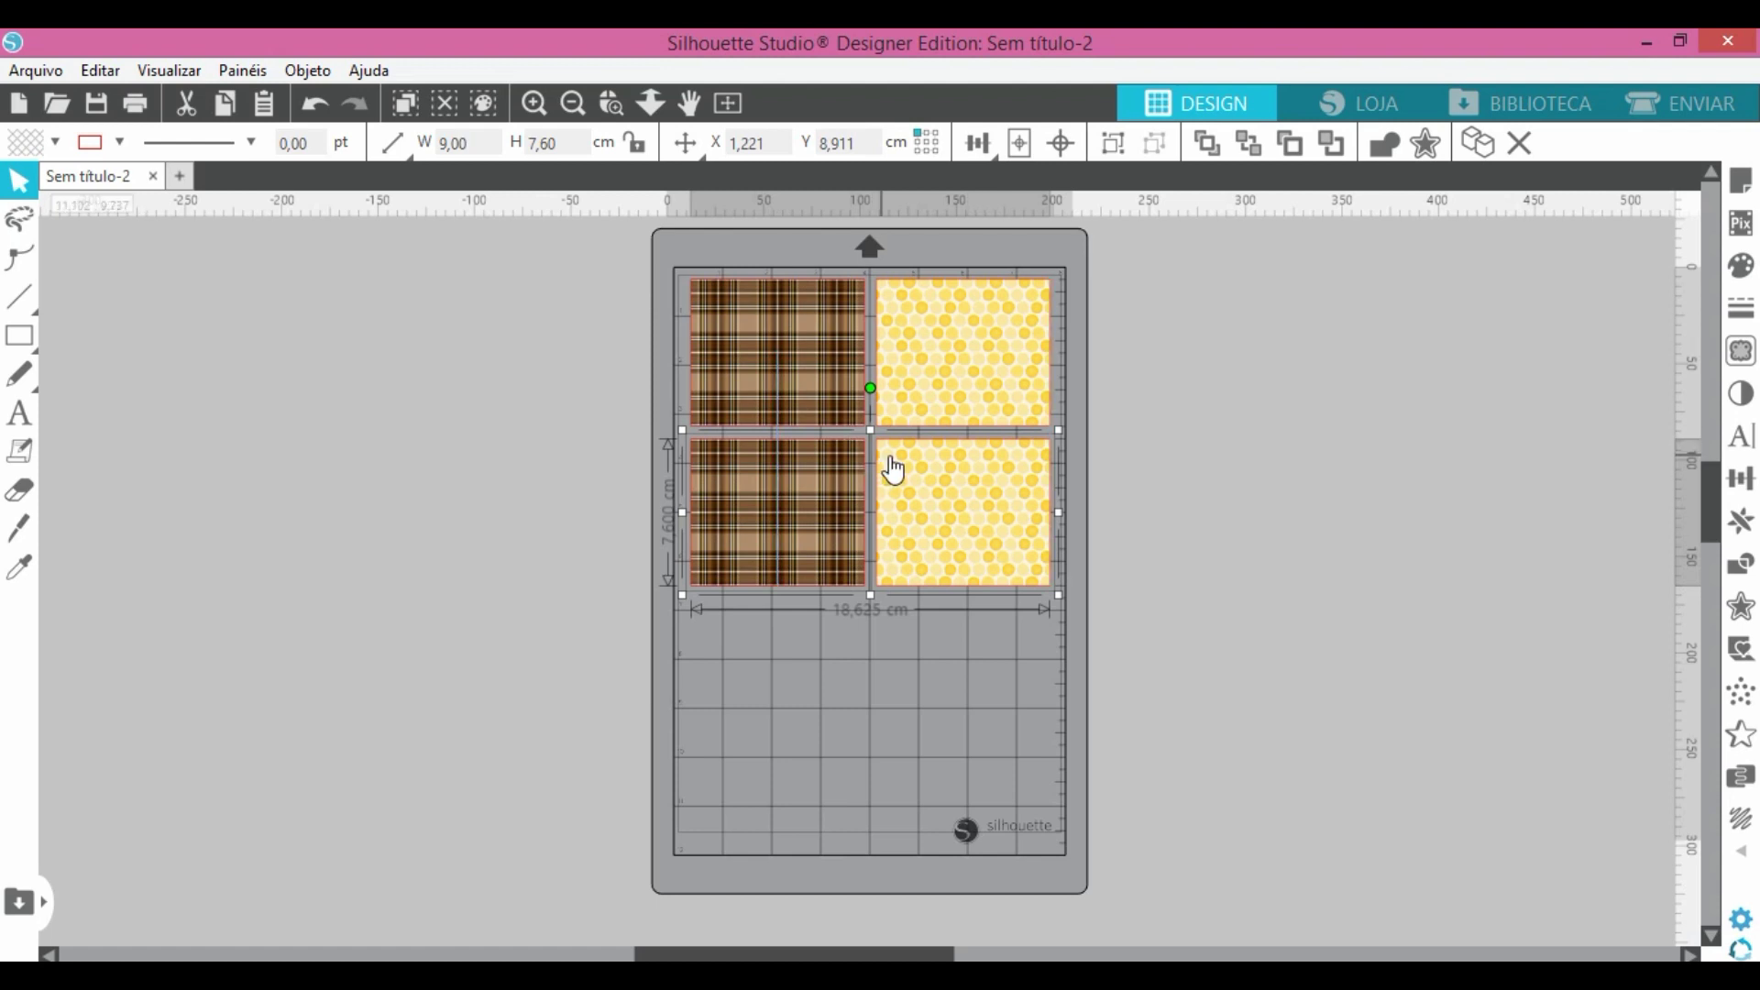
key("ctrl+d")
left_click_drag(1106, 431, 1002, 647)
left_click(1222, 531)
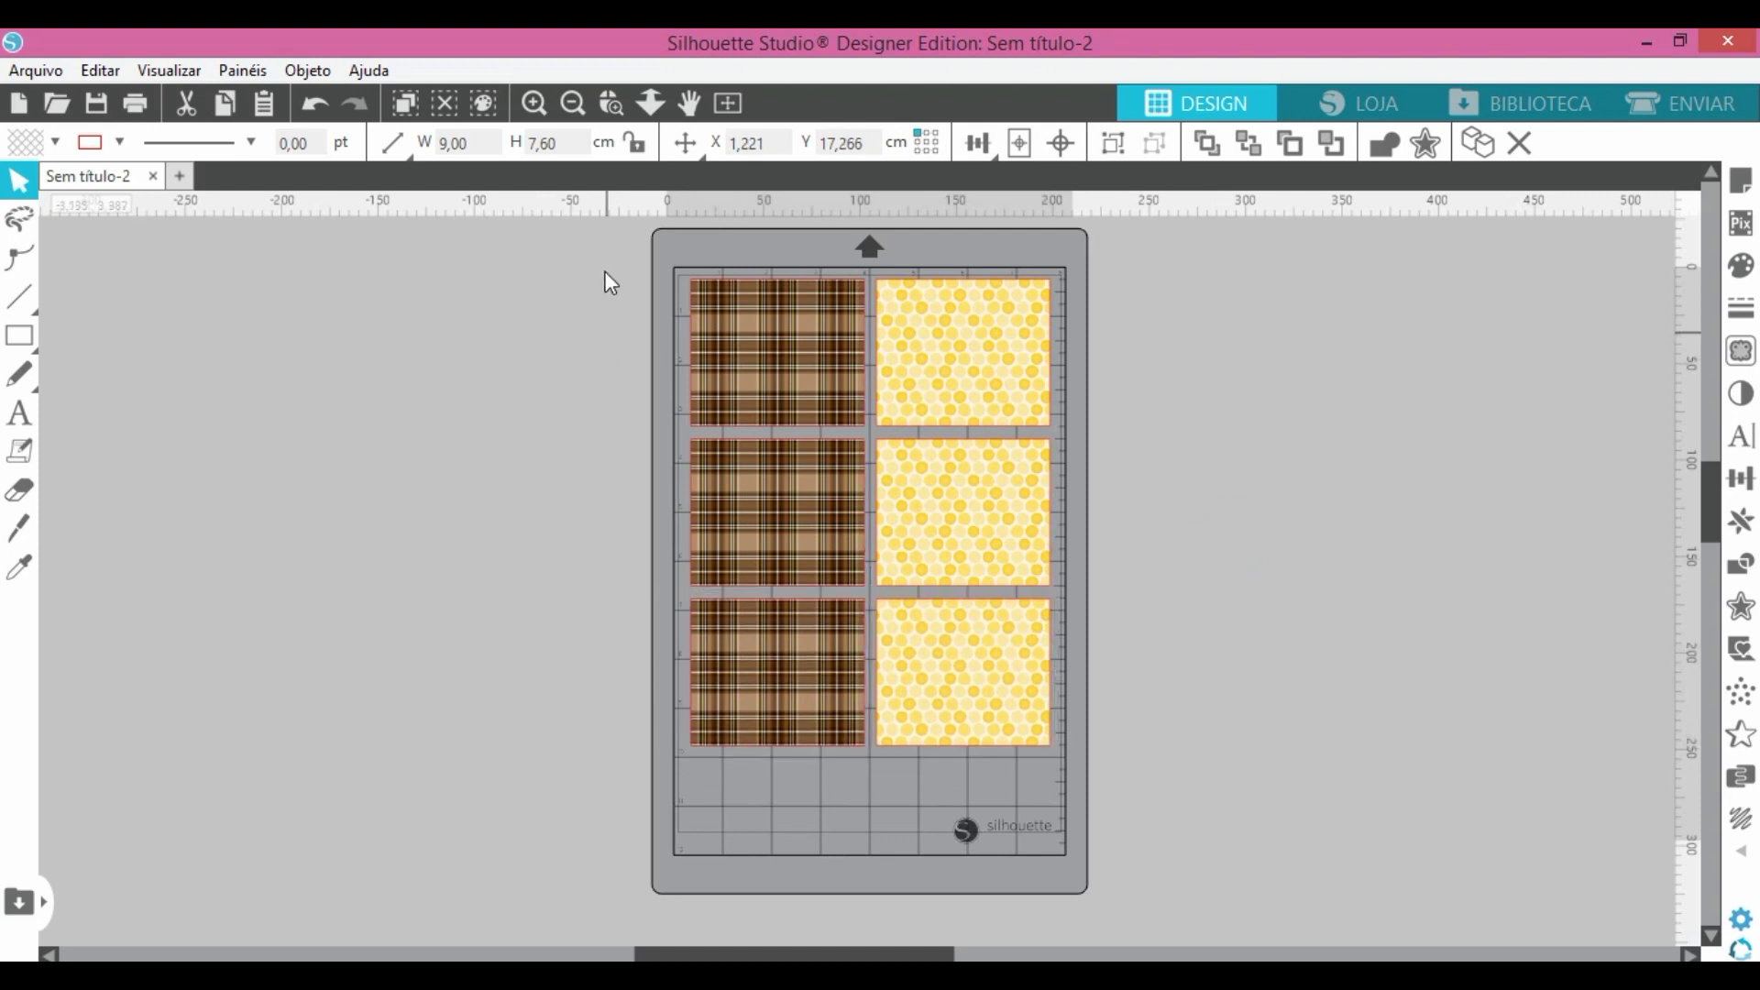
Step: Move all six patterned rectangles down together to Y 2.294 cm so they sit centred on the page
left_click_drag(606, 274, 1054, 734)
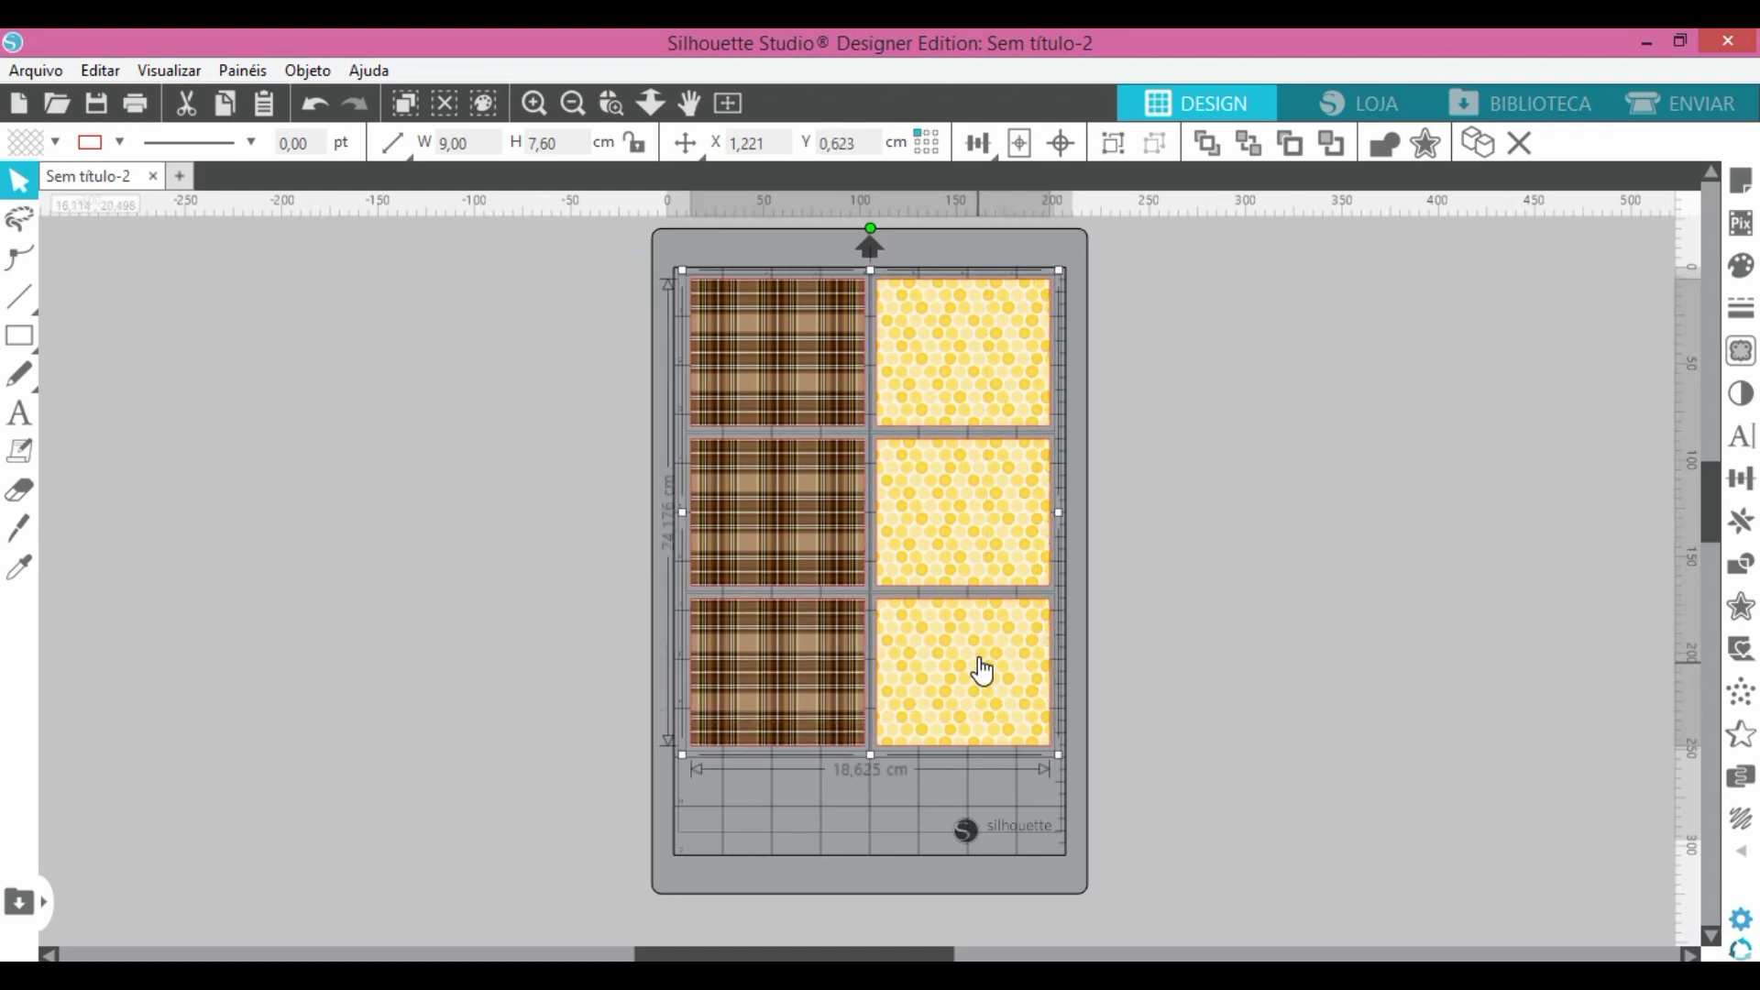
left_click_drag(979, 658, 979, 690)
left_click(1233, 626)
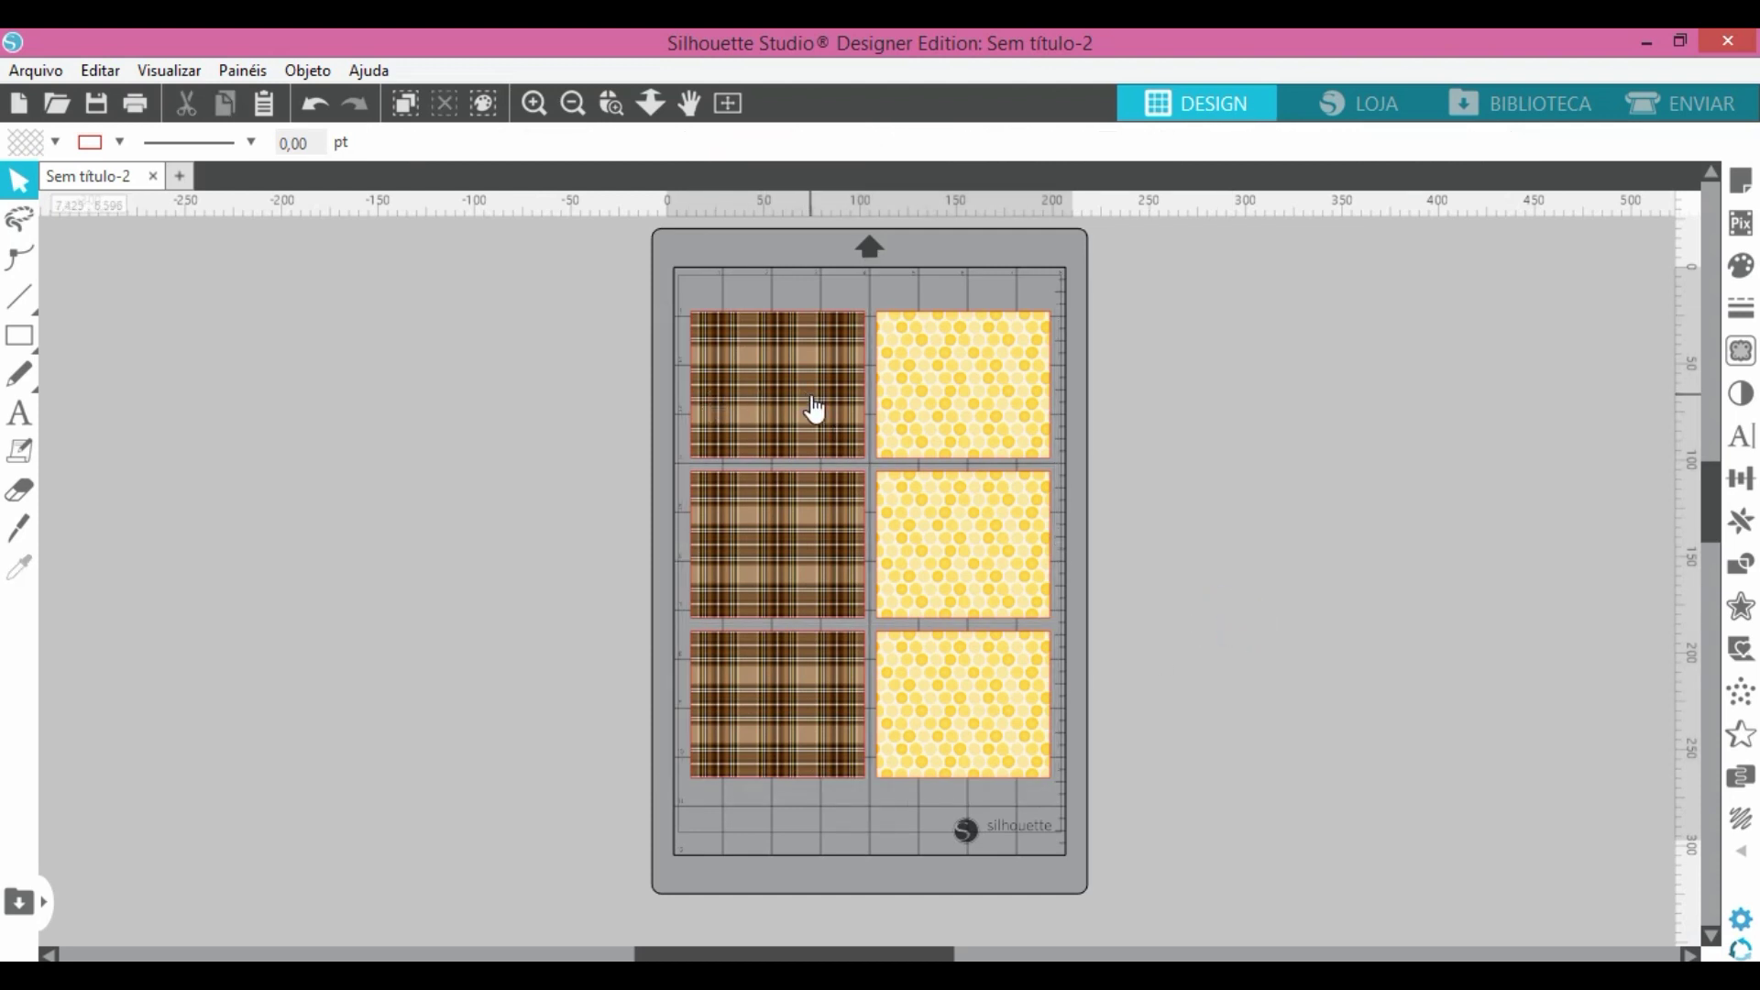
left_click_drag(596, 314, 747, 583)
left_click(1259, 547)
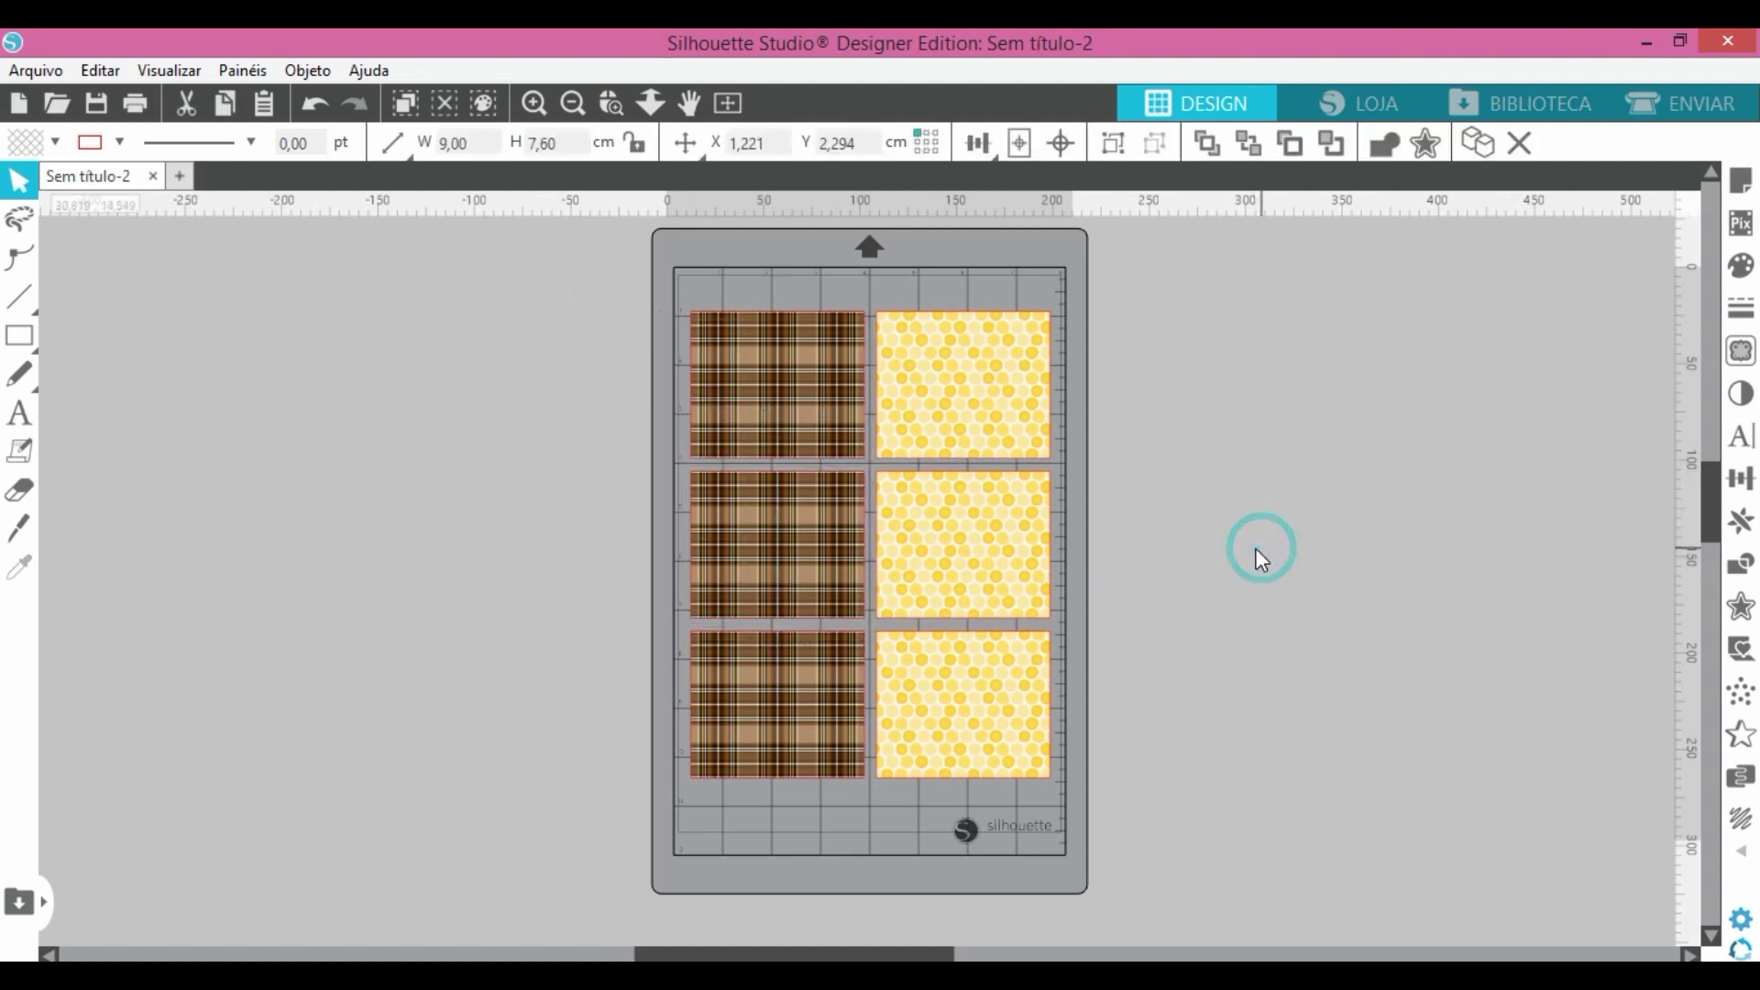
left_click(805, 363)
left_click(964, 392)
left_click(982, 561)
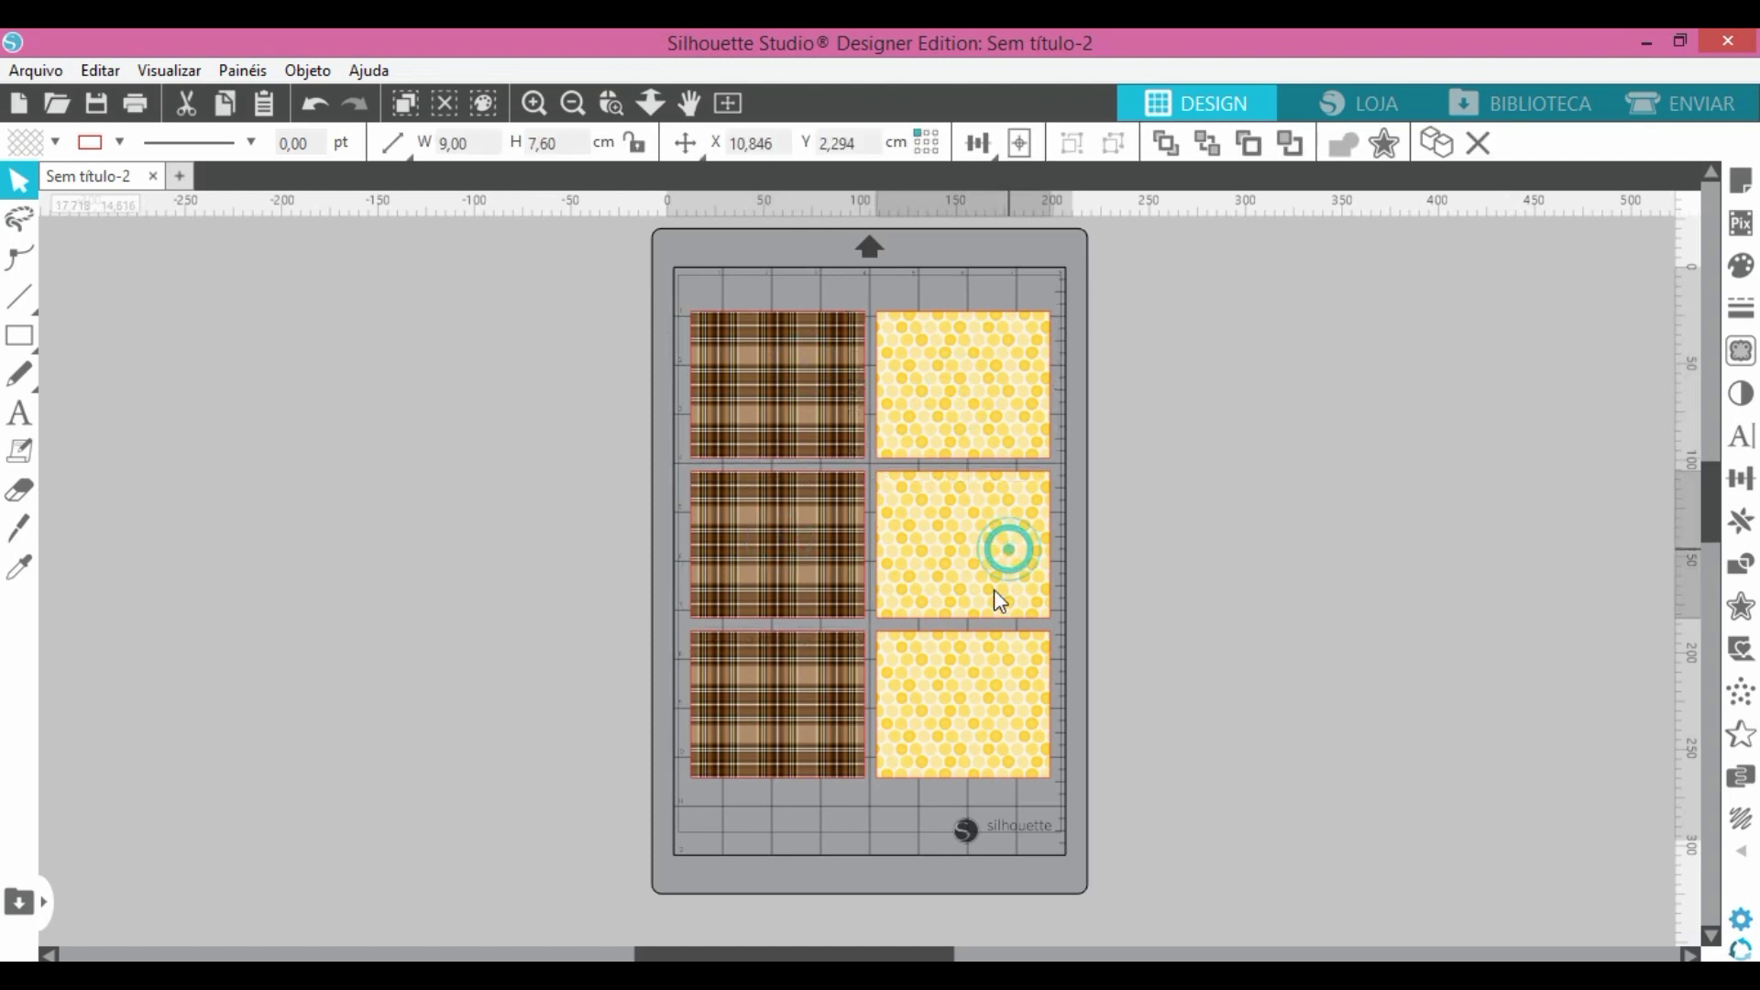
left_click(980, 683)
left_click(777, 713)
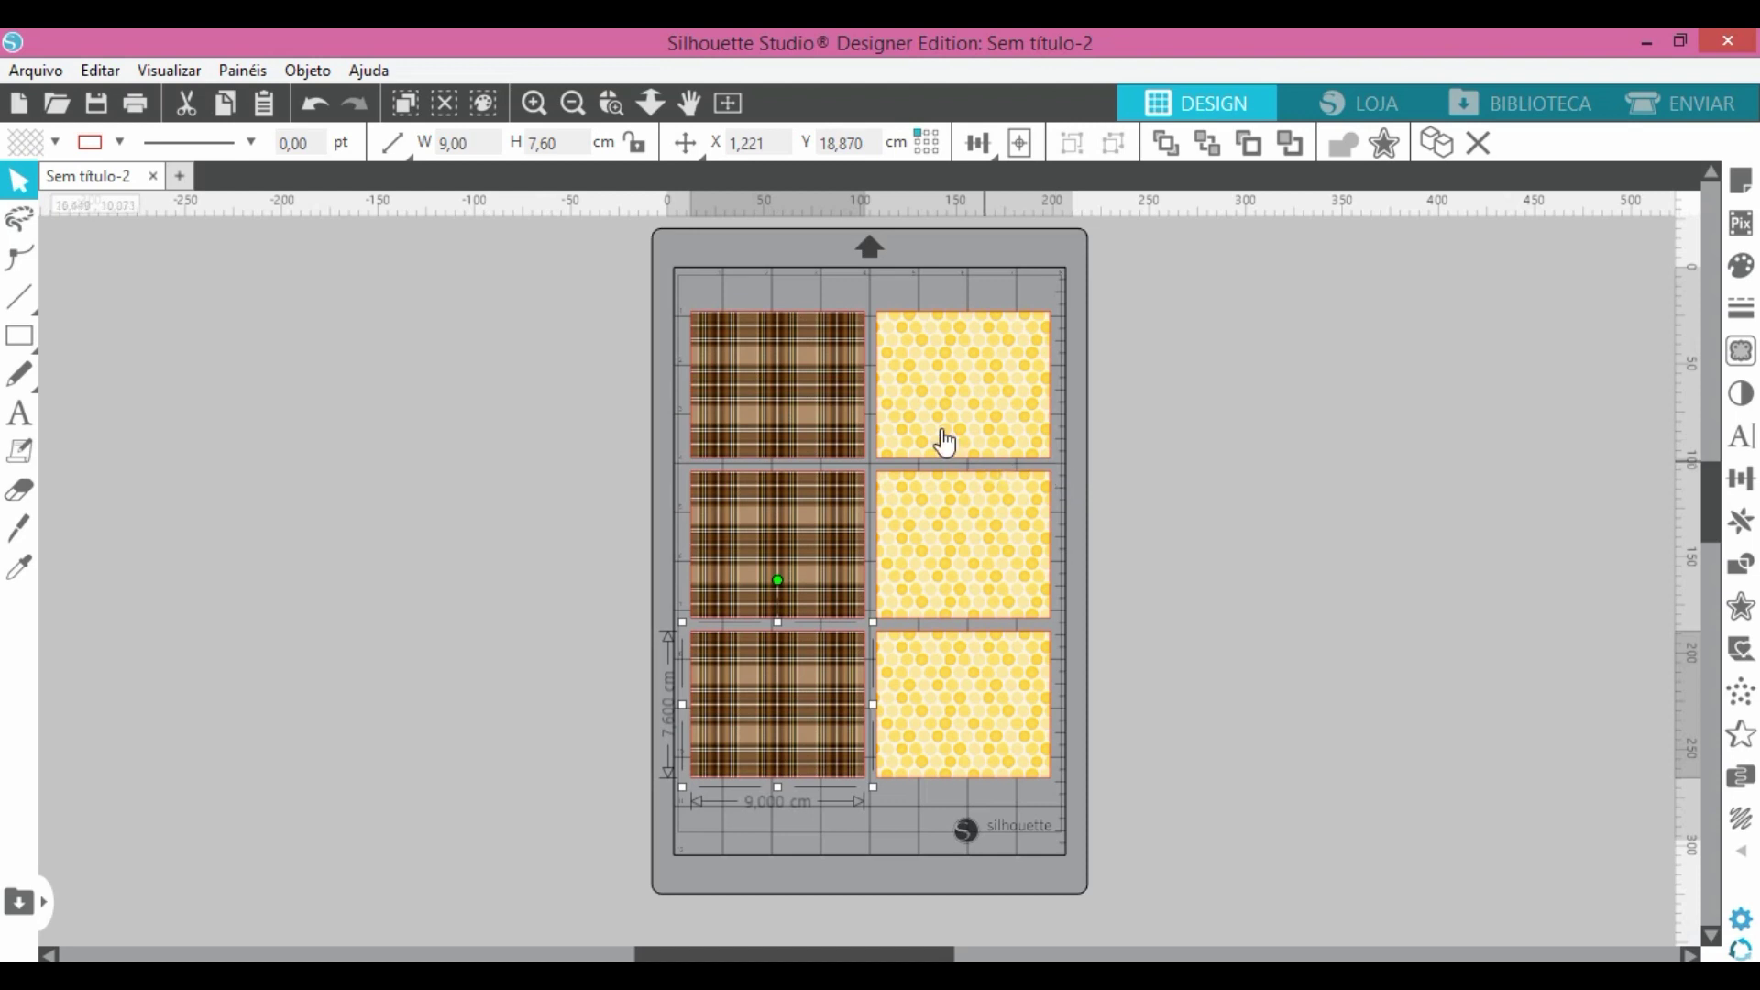
left_click(1196, 495)
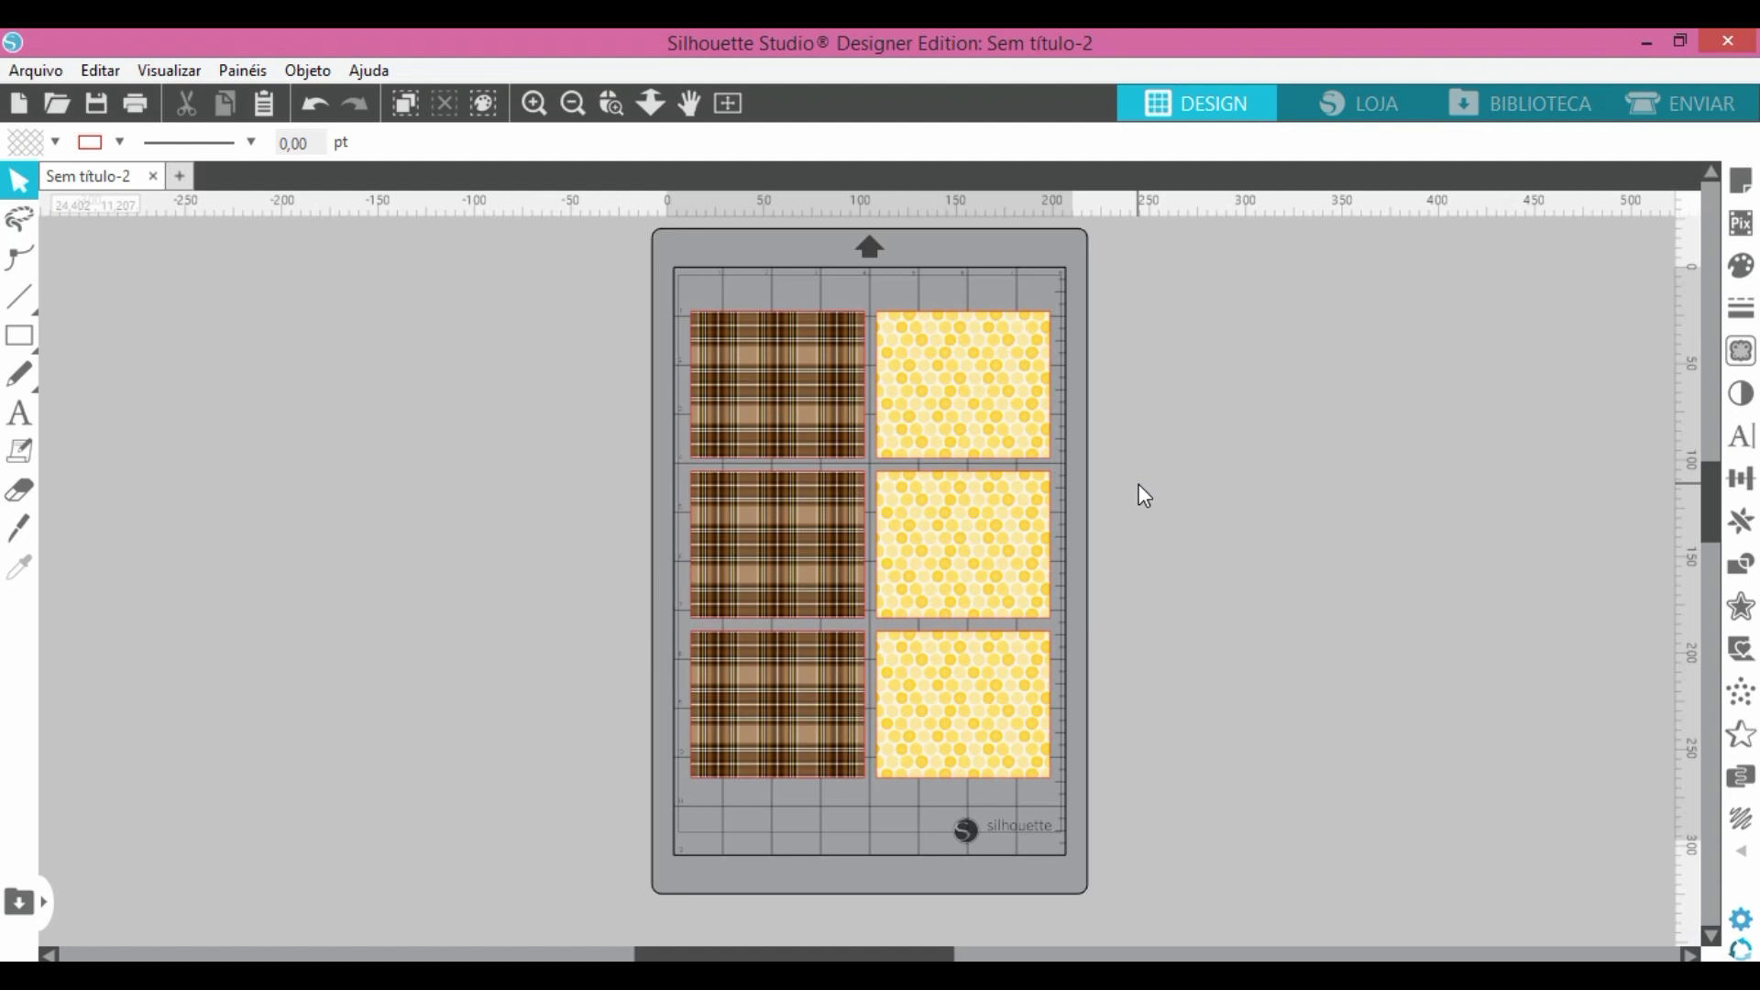
Step: Check the sheet of six rectangles in the print preview, closing it without printing
left_click(136, 110)
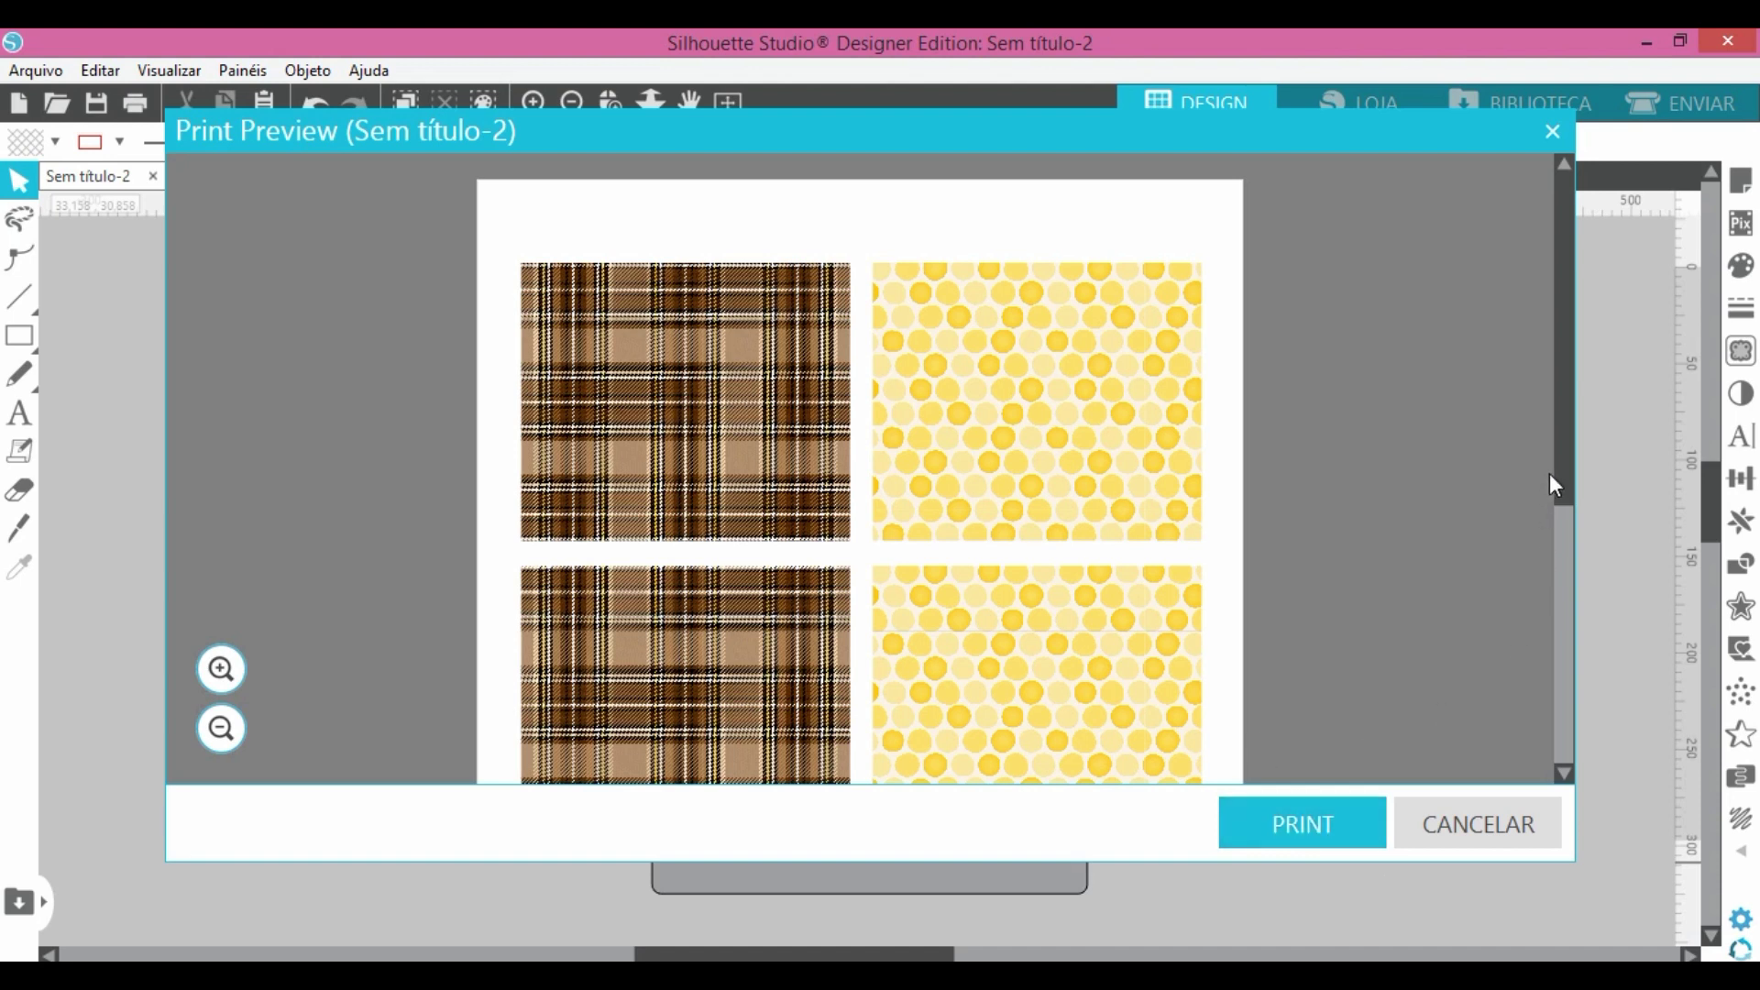
left_click(1476, 831)
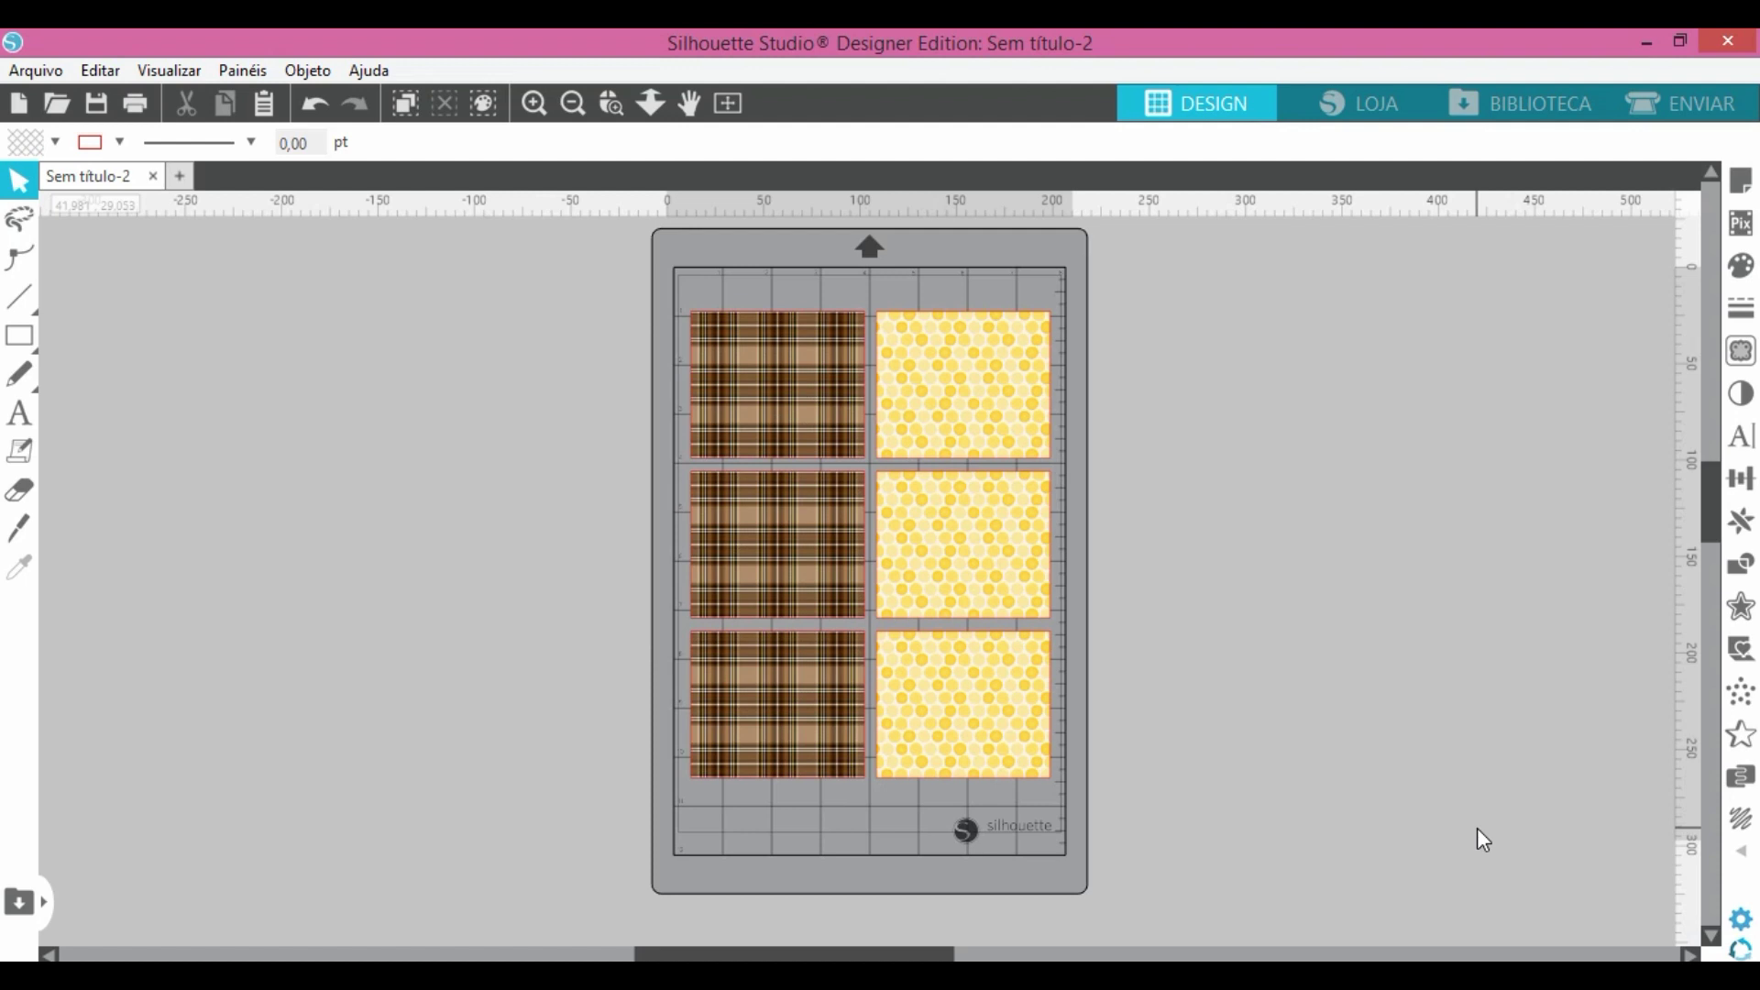